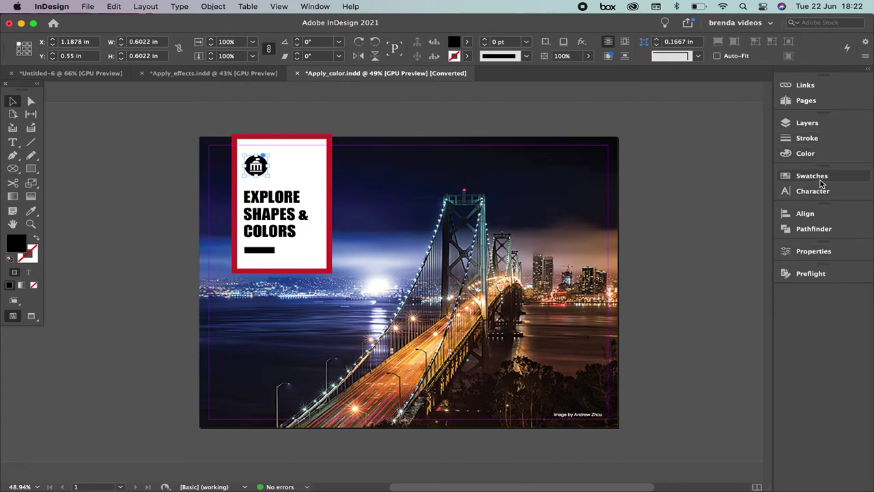
Show the color controls for the selected building icon.
left_click(314, 6)
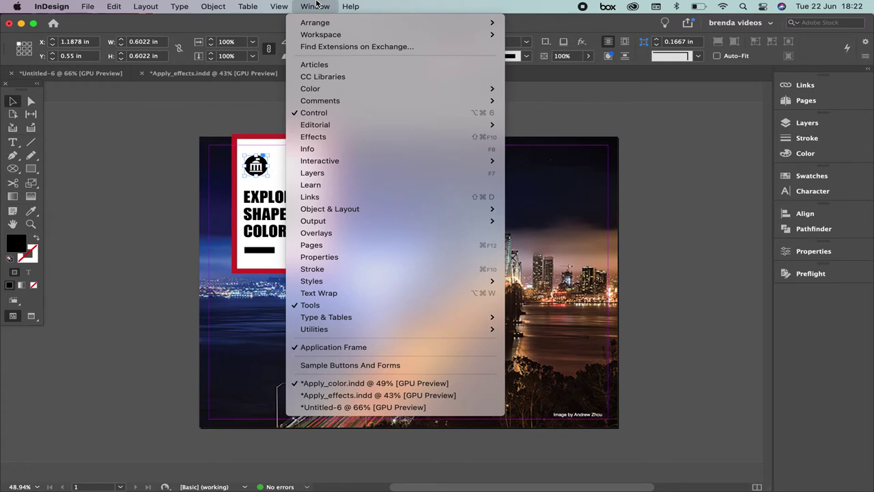
mouse_move(318, 89)
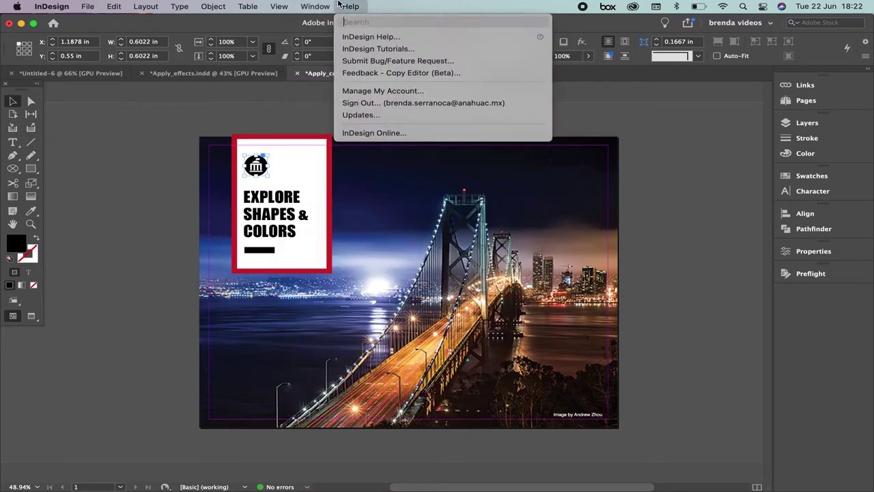
left_click(315, 6)
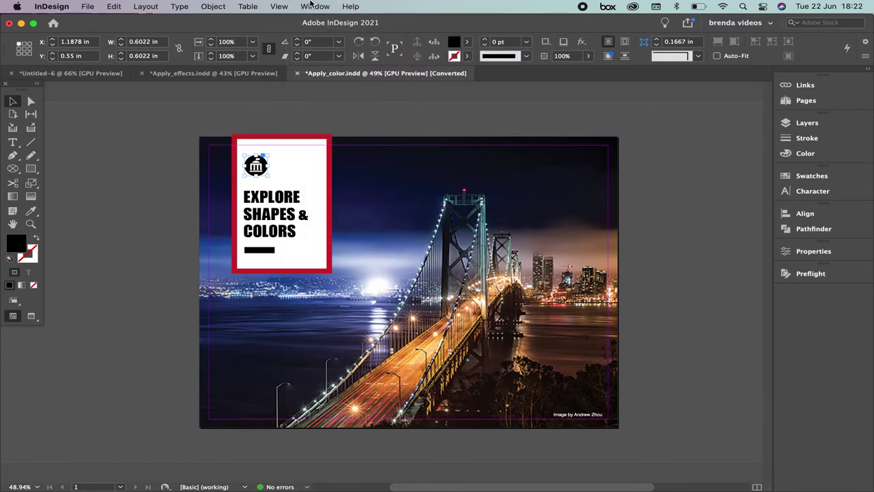
left_click(793, 152)
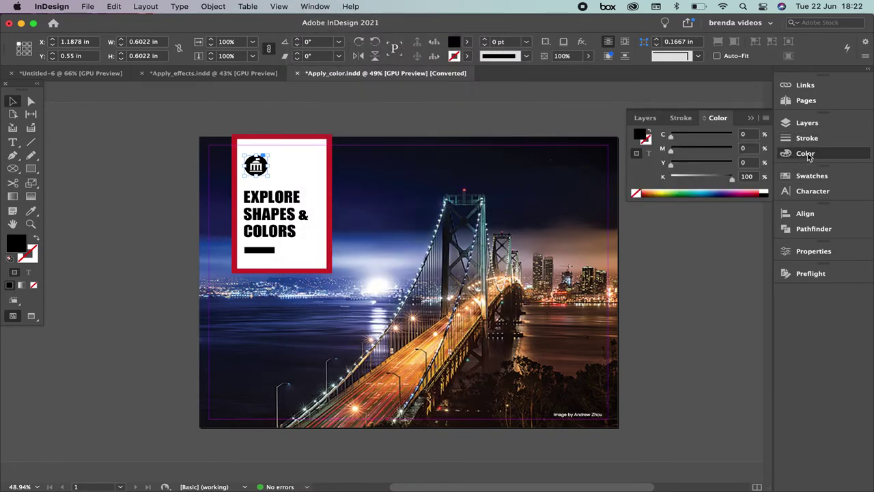
Hide the CMYK slider options of the color controls and show them again.
left_click(766, 121)
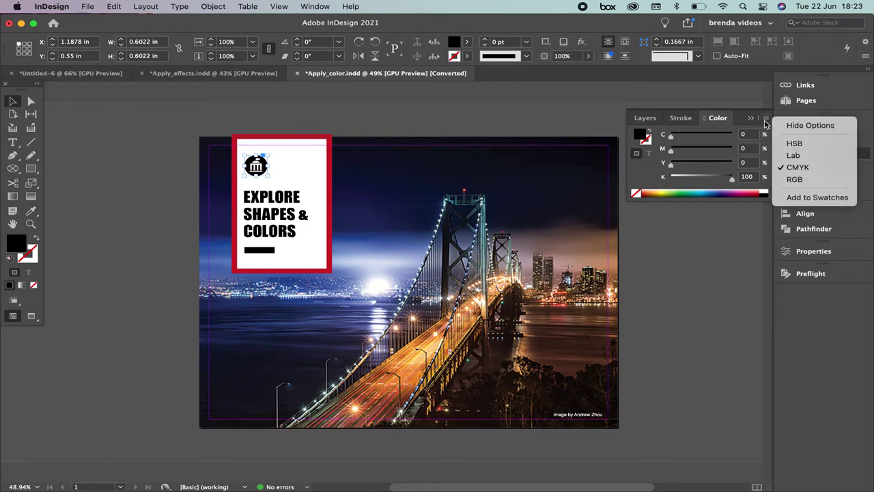
left_click(786, 126)
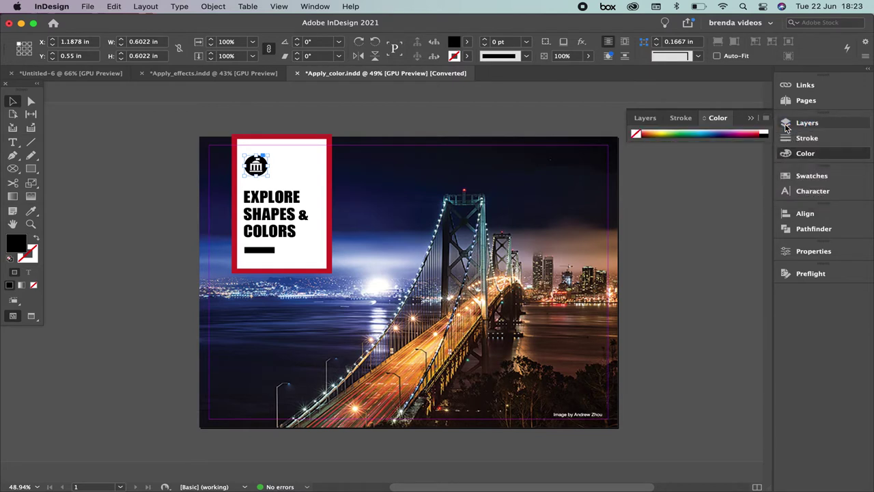
left_click(766, 120)
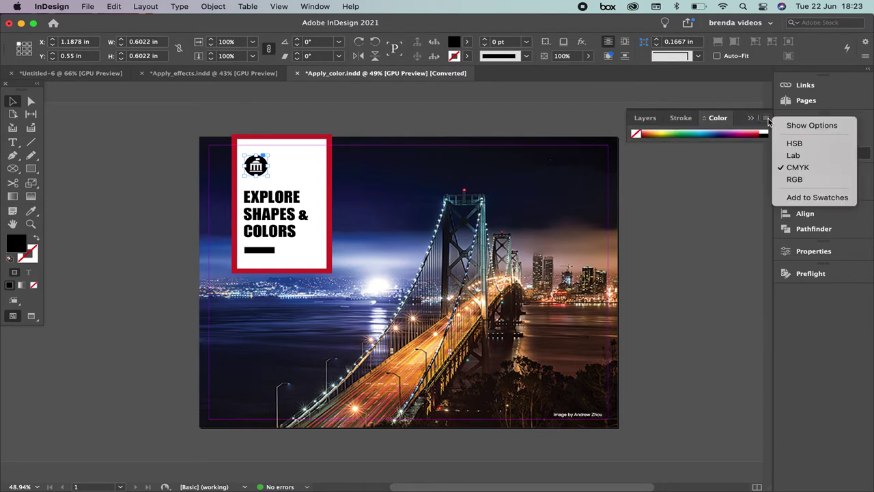
left_click(798, 126)
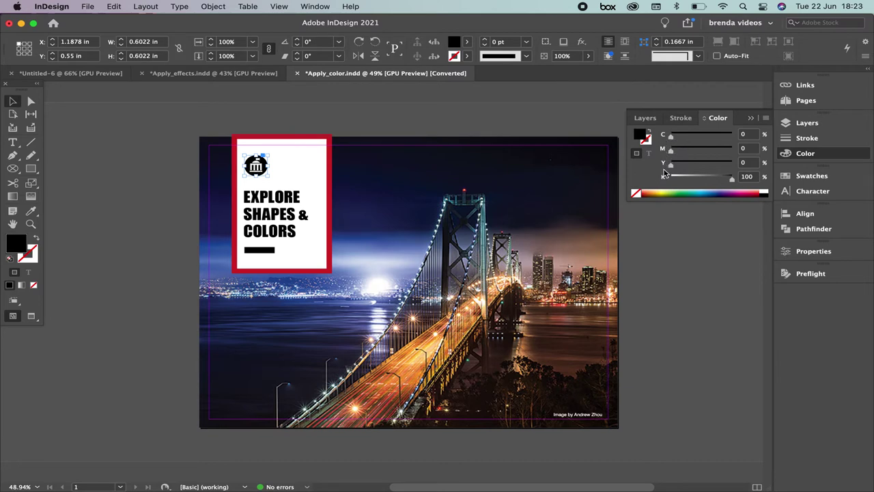
Try different CMYK mixes on the building icon's fill, from white and black through yellow, green and blue to C=100 M=100 Y=100 K=0.
left_click_drag(732, 177, 660, 178)
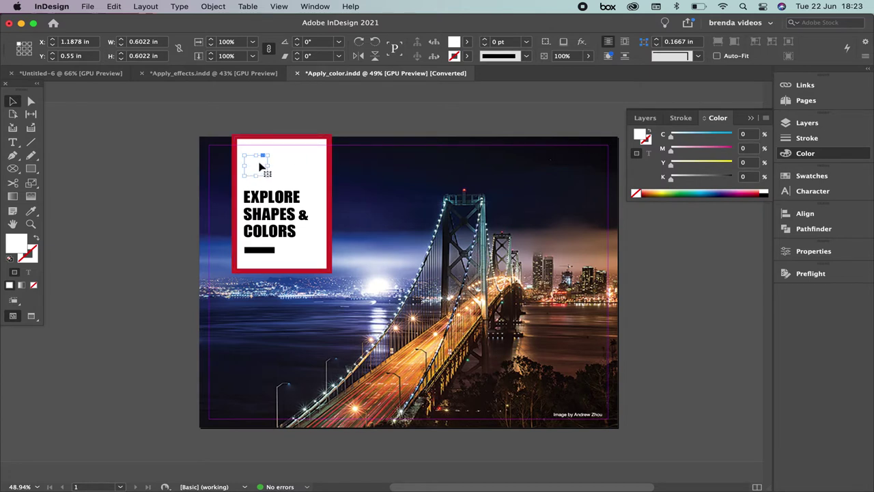
left_click_drag(671, 177, 745, 181)
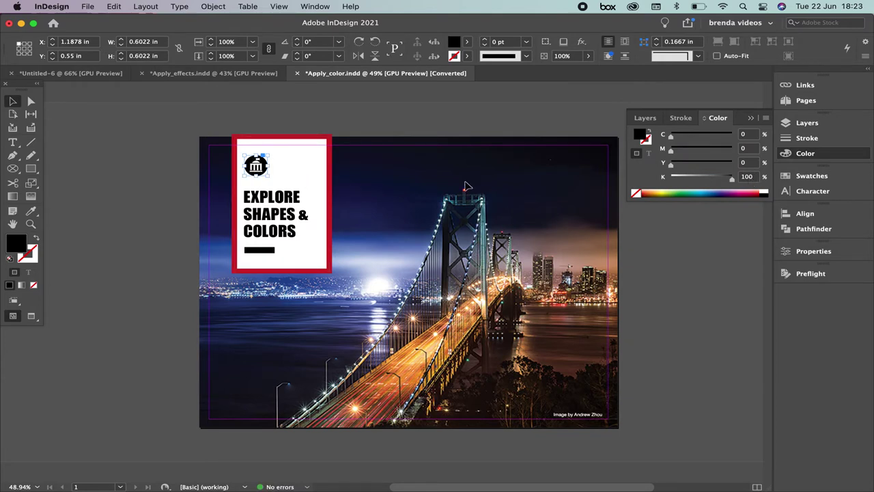
mouse_move(671, 165)
left_mouse_down()
mouse_move(732, 164)
mouse_move(671, 178)
left_mouse_up()
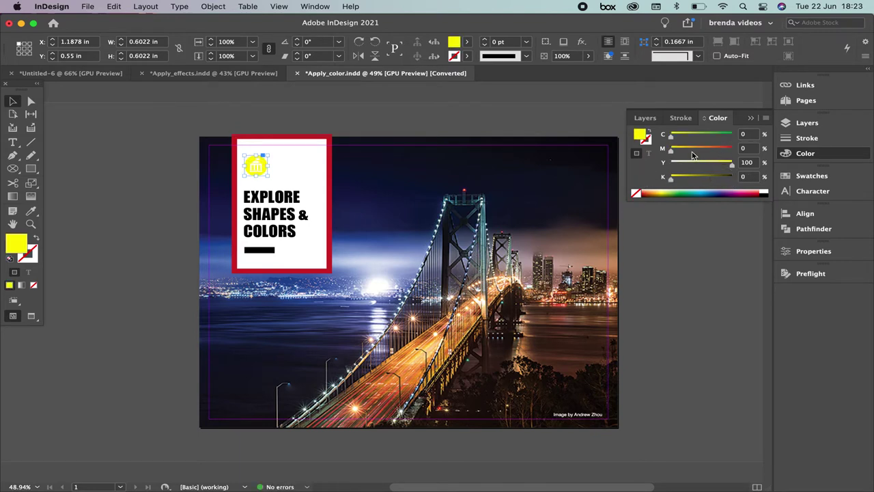
left_click_drag(671, 149, 744, 143)
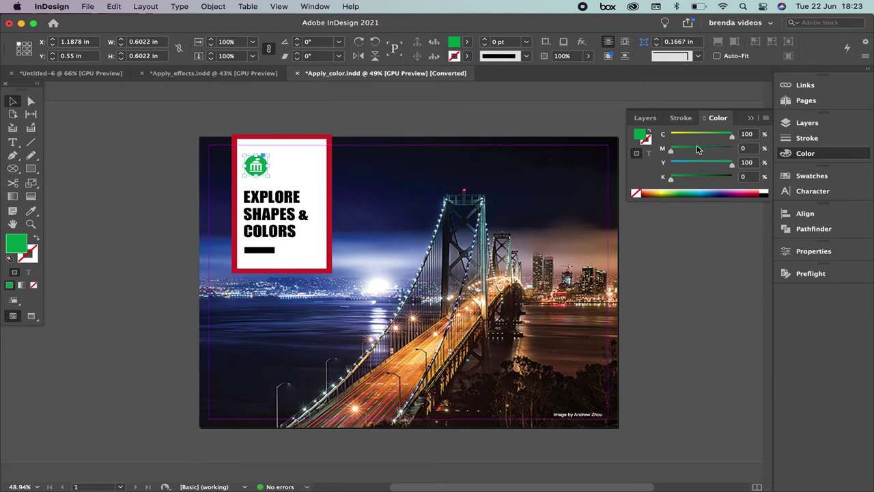
mouse_move(731, 136)
left_mouse_down()
mouse_move(671, 135)
mouse_move(732, 149)
left_mouse_up()
left_click_drag(671, 134, 671, 163)
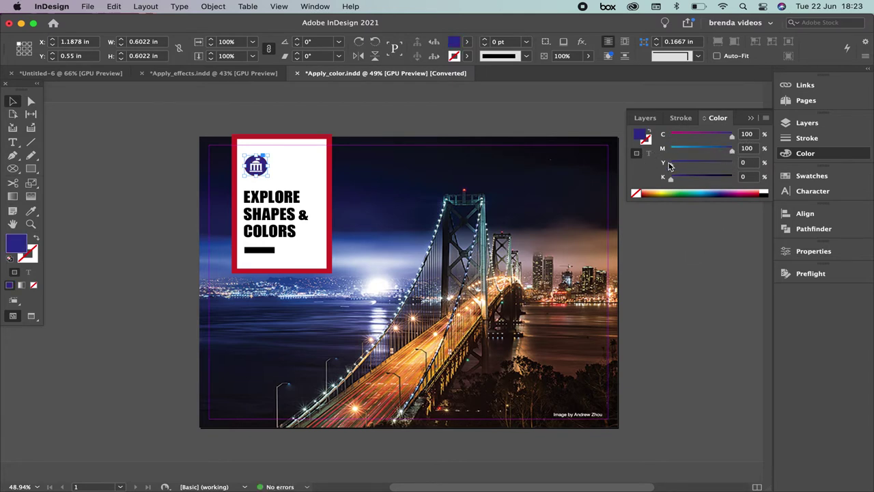
left_click_drag(669, 166, 746, 170)
Compare the building icon's mixed dark fill up close with the black of the EXPLORE headline.
left_click_drag(250, 158, 571, 247)
left_click(540, 239, "alt")
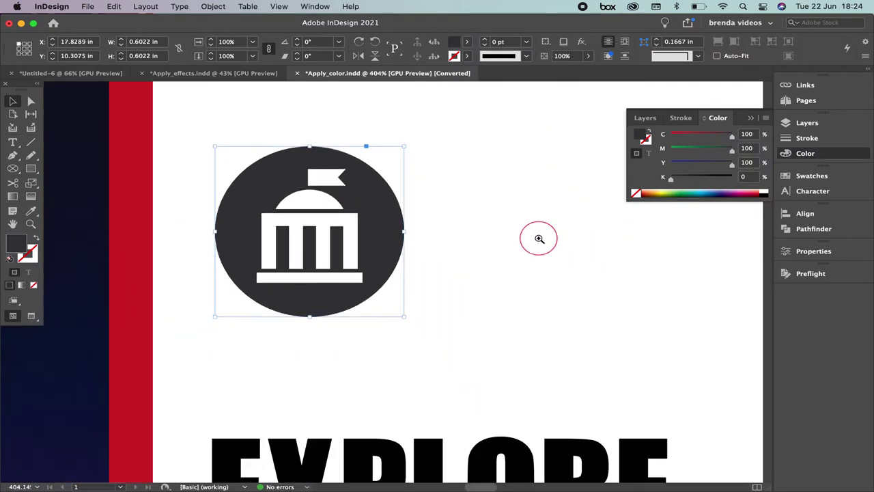
left_click_drag(459, 421, 439, 350)
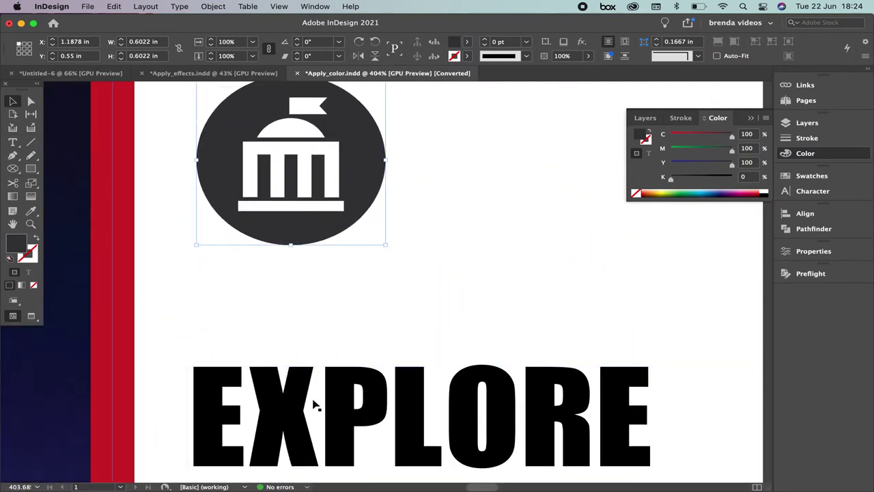
key("super+0")
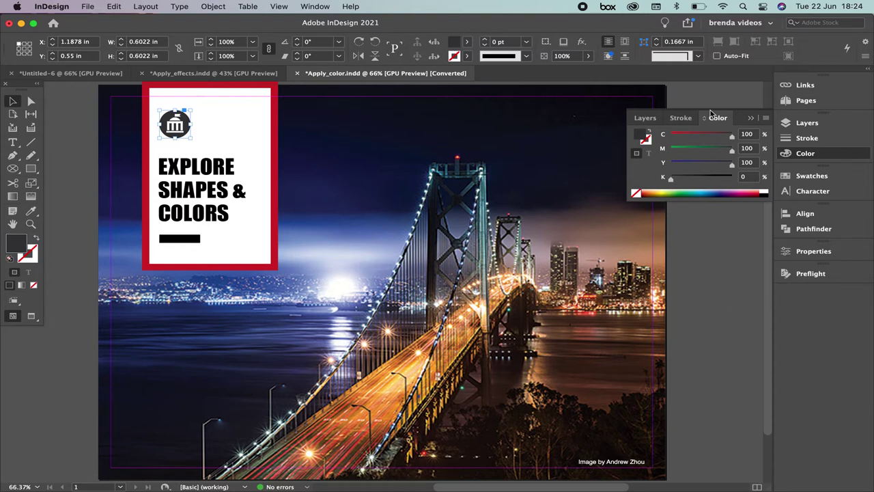
Switch the color model to RGB and set the building icon's fill to R 0, G 255, B 255 (00ffff).
left_click(766, 119)
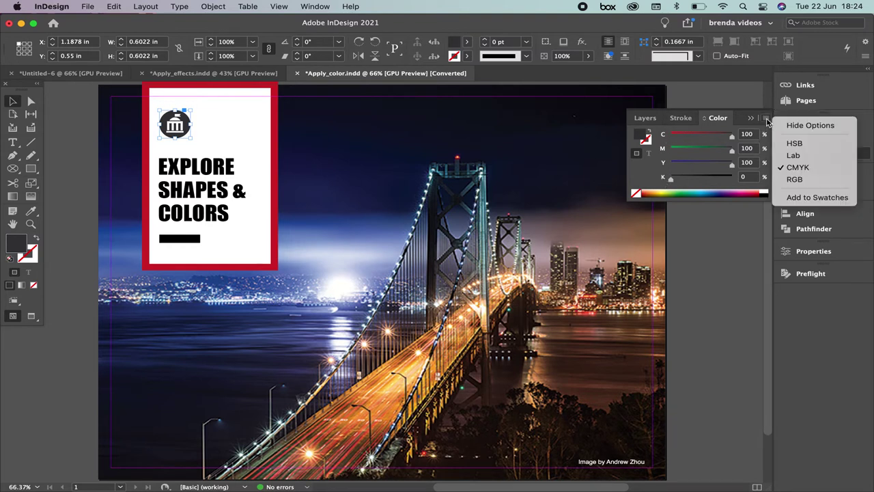
left_click(797, 181)
left_click_drag(684, 137, 749, 167)
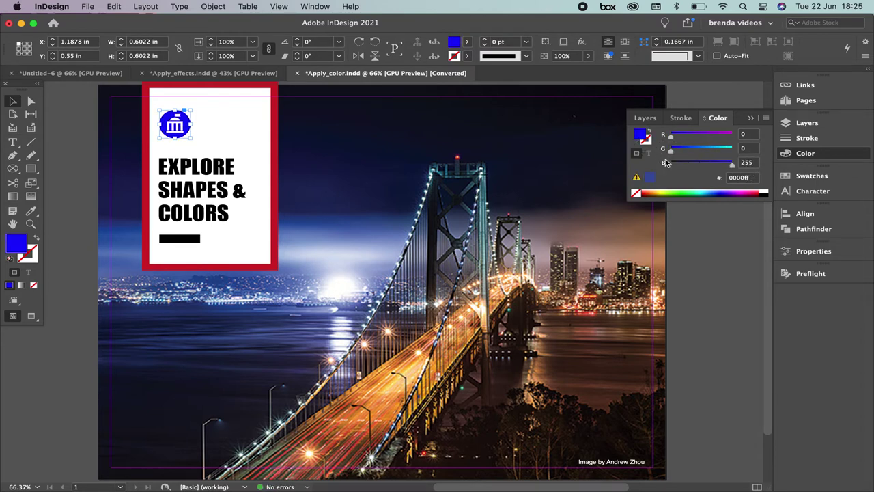
left_click_drag(671, 150, 741, 152)
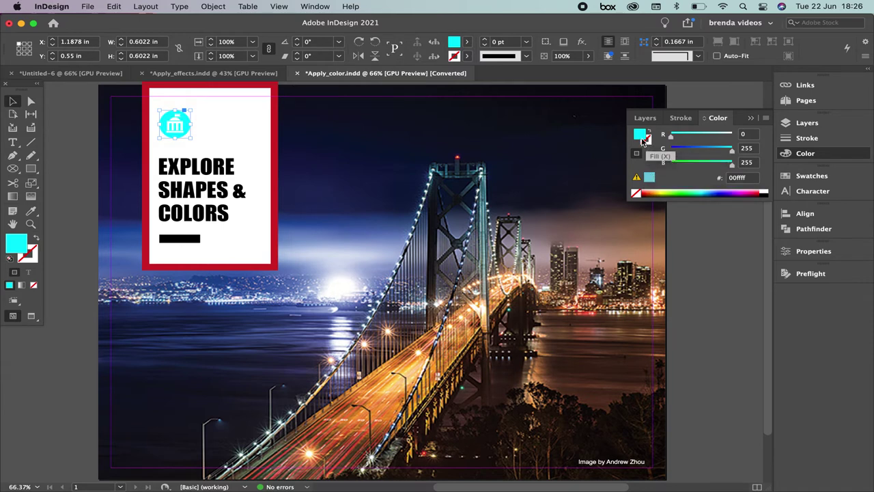
left_click(753, 120)
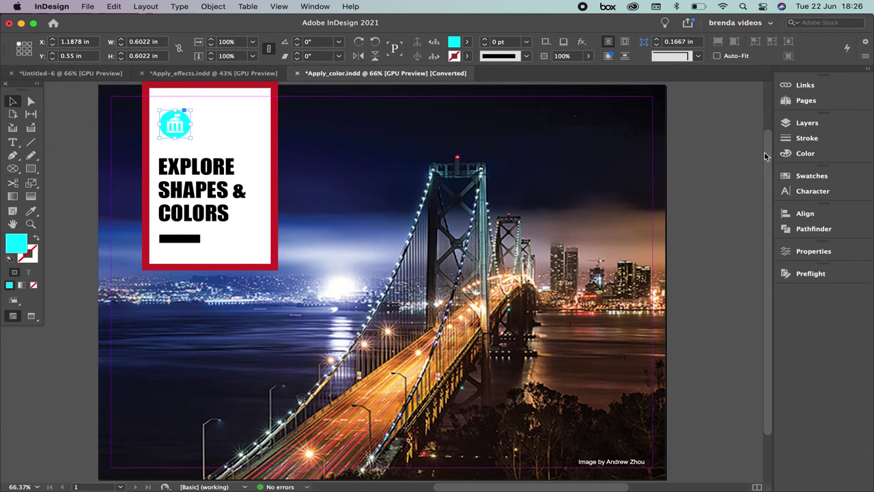
Select the white frame with the red border, make its stroke the color target and show the document's swatches.
left_click(275, 141)
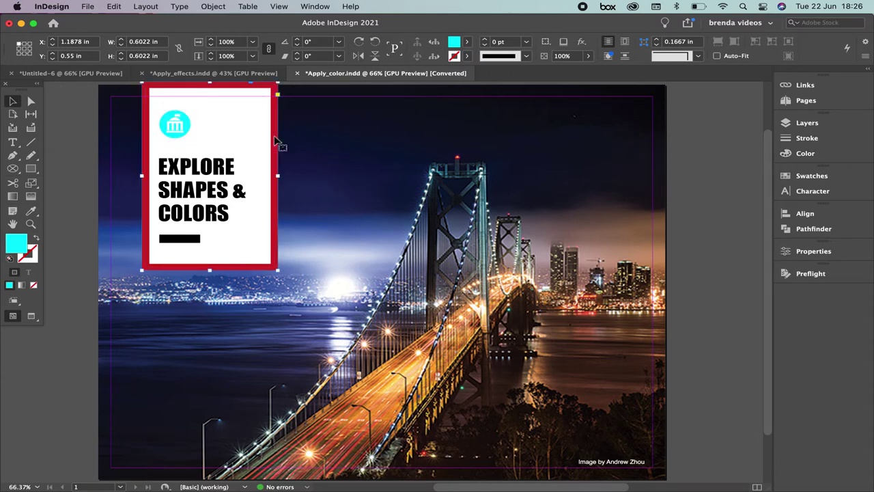
left_click(34, 260)
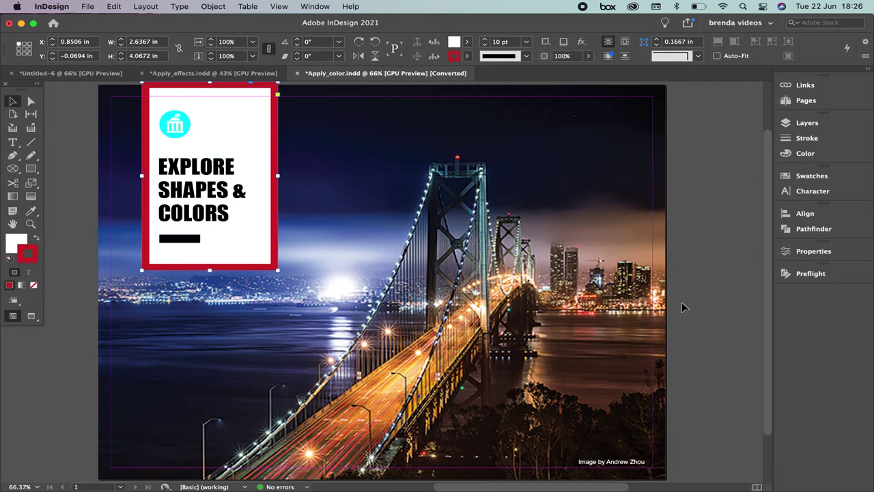
left_click(813, 175)
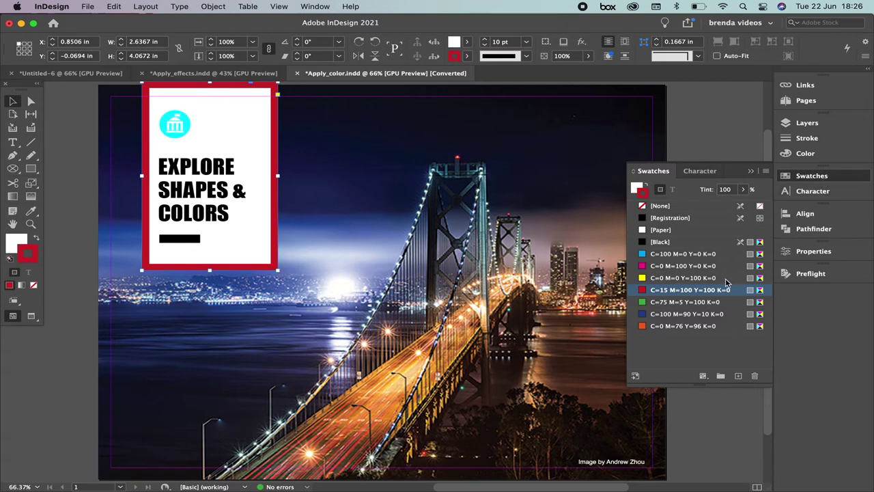
Try the magenta, cyan, green, dark blue and orange swatches on the frame's stroke, ending on C=0 M=76 Y=96 K=0.
left_click(687, 268)
left_click(680, 254)
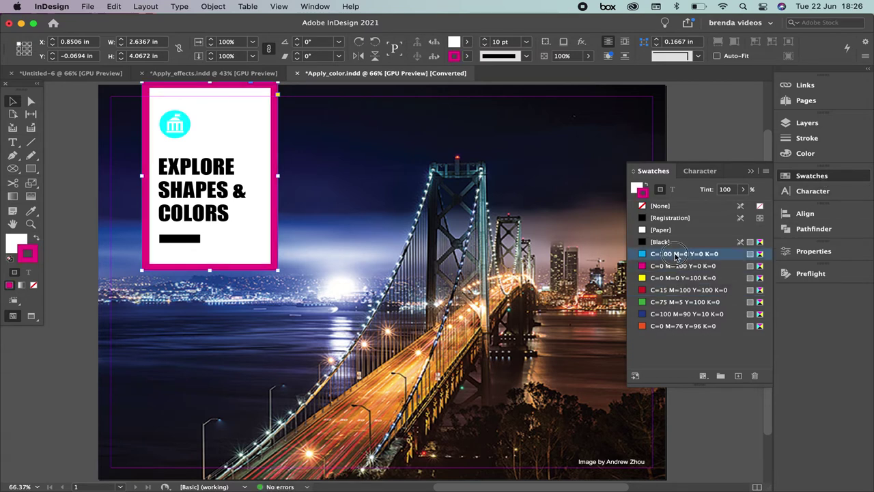
left_click(666, 304)
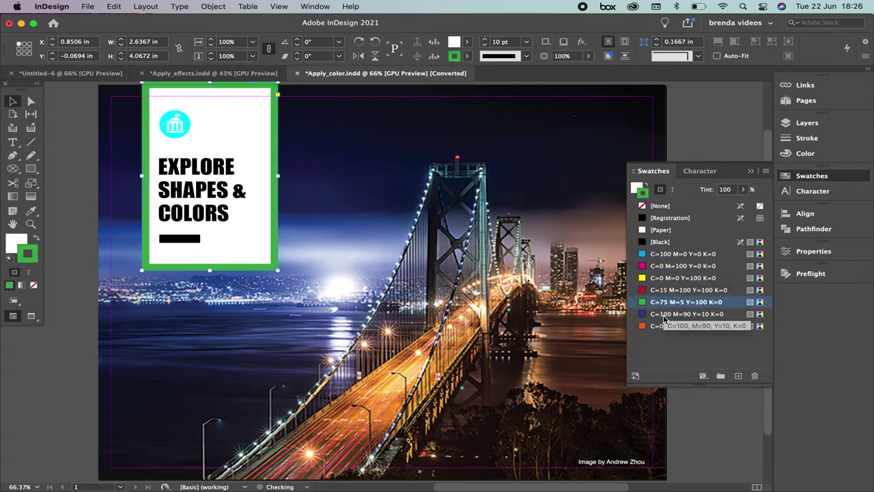
left_click(666, 314)
left_click(667, 327)
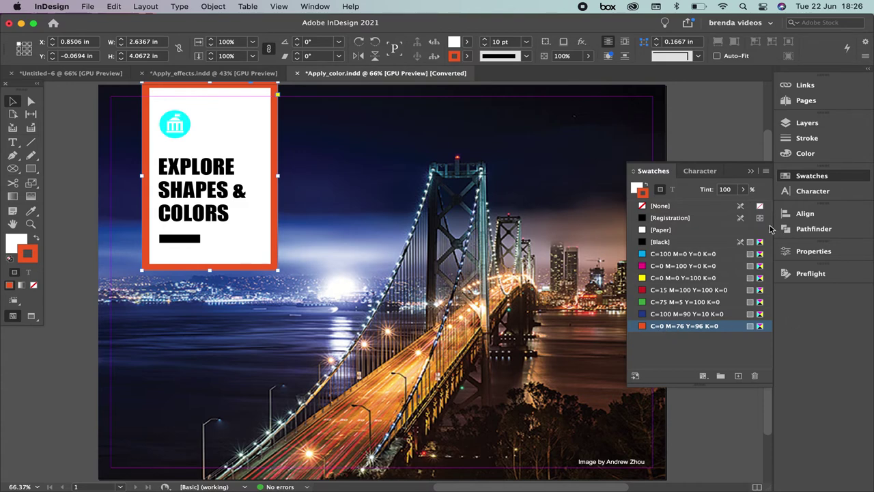
Create a spot color swatch from the PANTONE+ Metallic Coated library, PANTONE 871 C, and apply it to the frame's stroke.
left_click(766, 171)
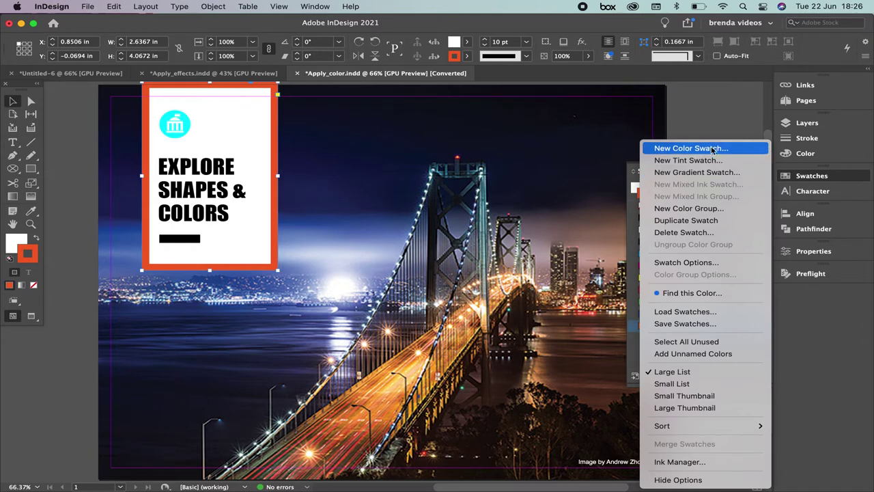
left_click(675, 151)
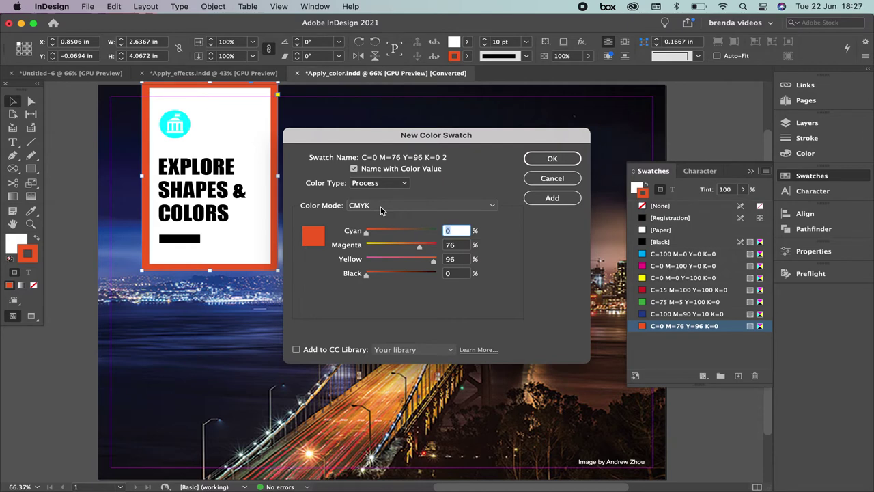
left_click(377, 185)
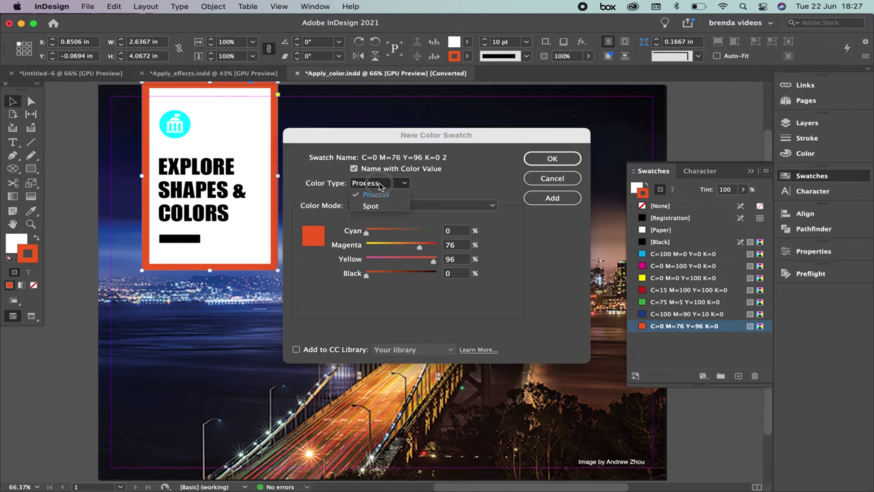
left_click(377, 206)
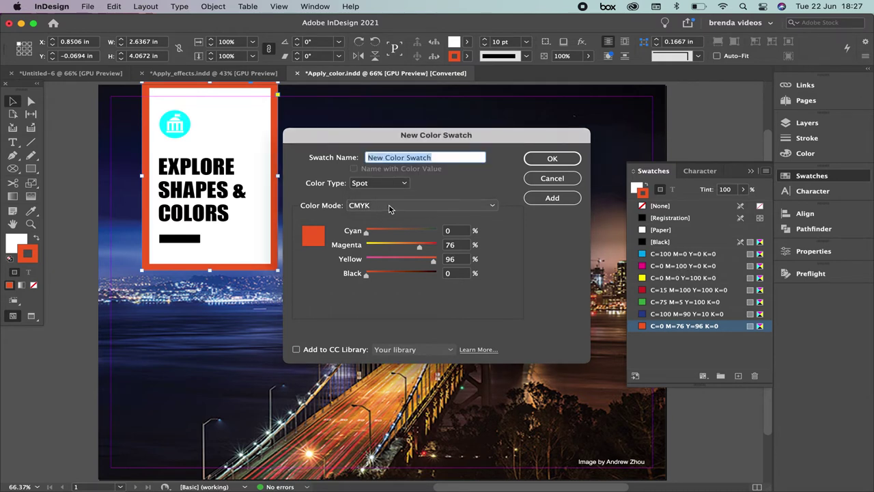
left_click(387, 207)
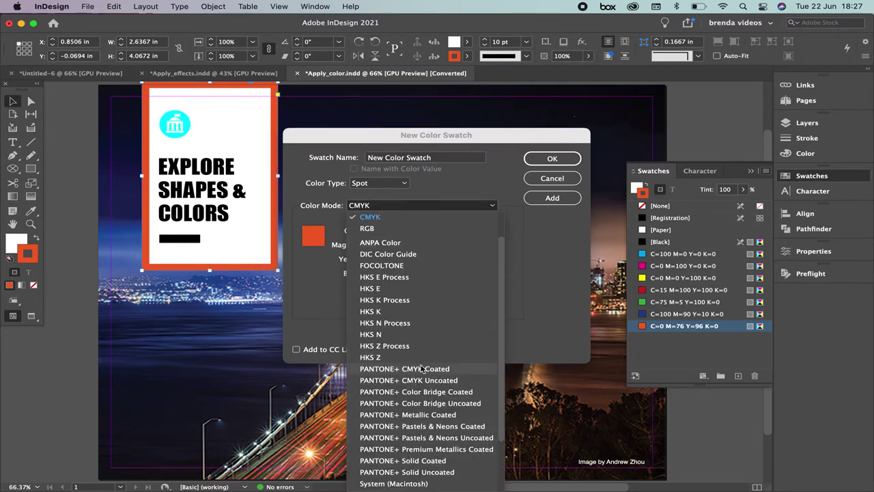
left_click(437, 415)
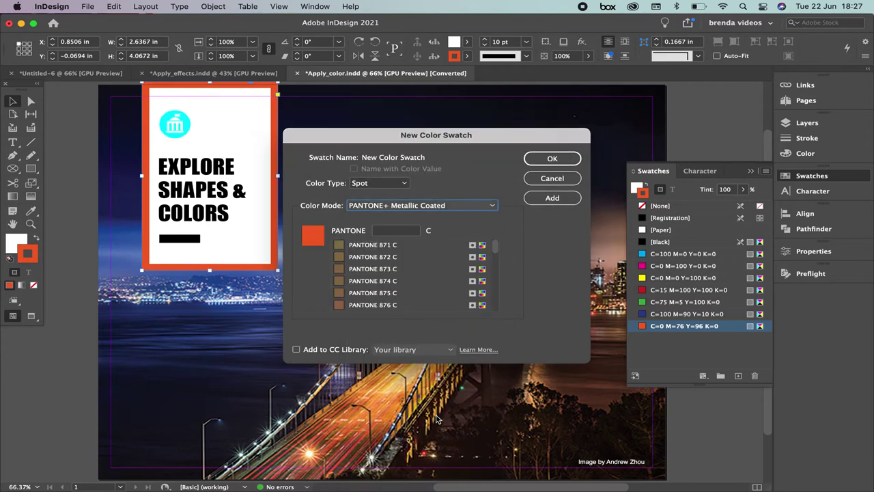
left_click(367, 248)
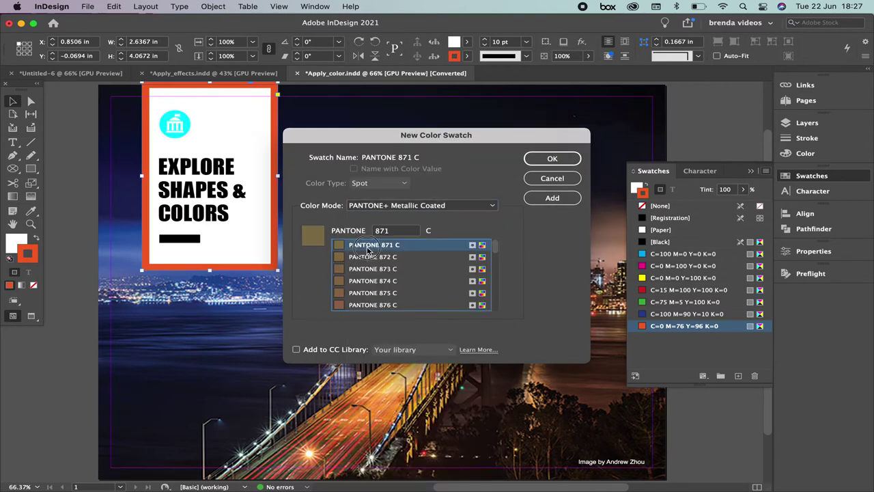
left_click(552, 198)
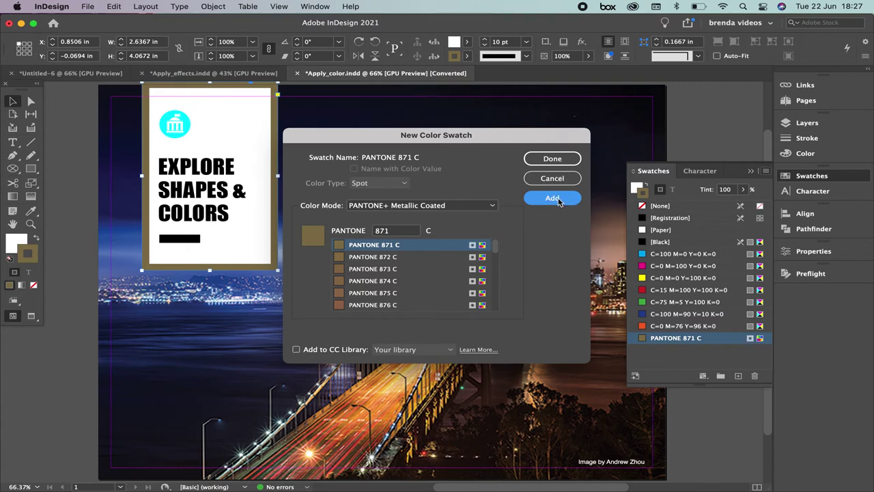
left_click(553, 159)
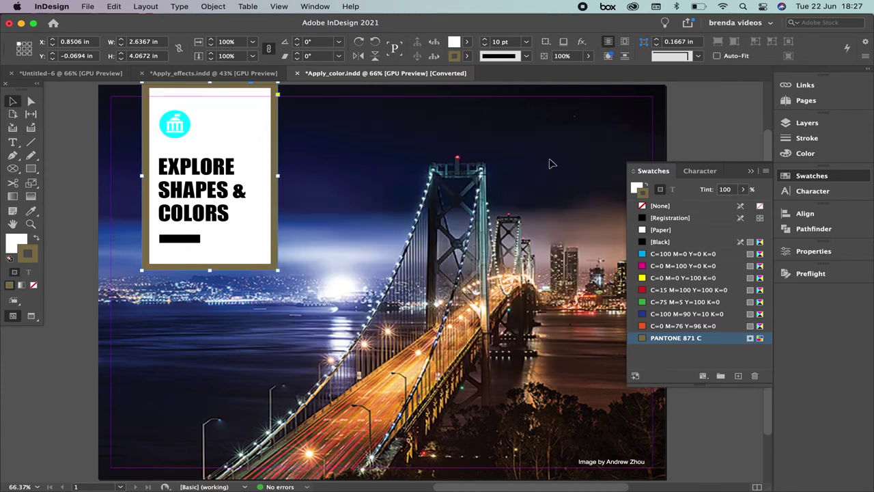
Start a new process color swatch in RGB mode and mix it to Red 246, Green 156, Blue 62.
mouse_move(756, 342)
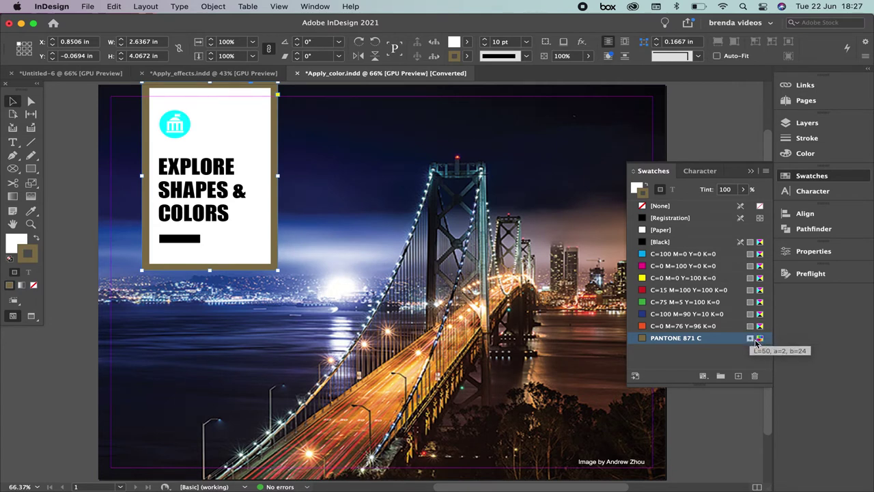
mouse_move(761, 247)
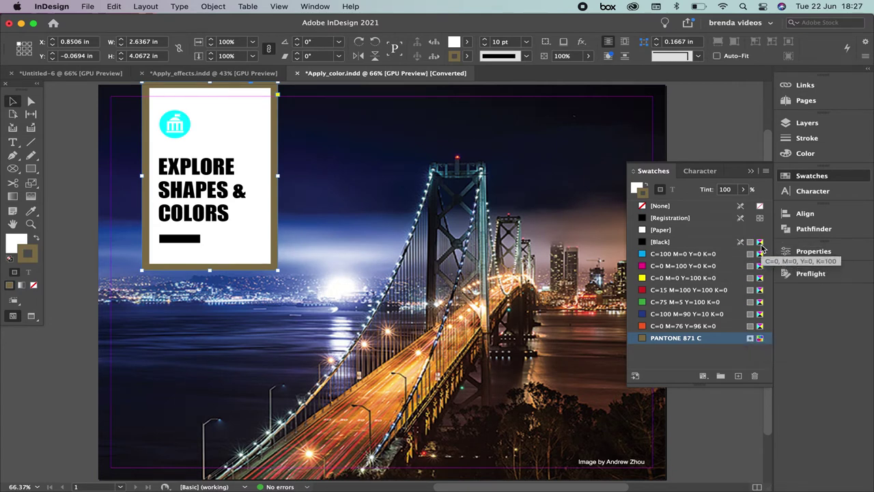
left_click(765, 171)
left_click(722, 148)
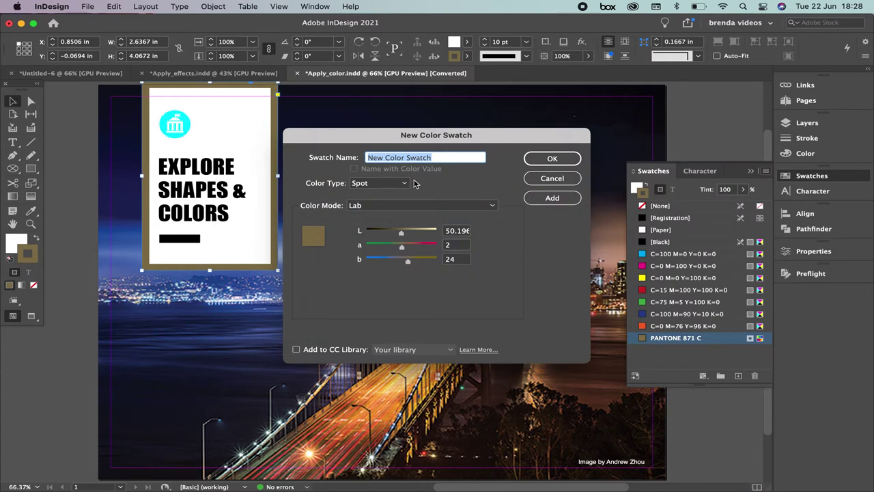
left_click(390, 186)
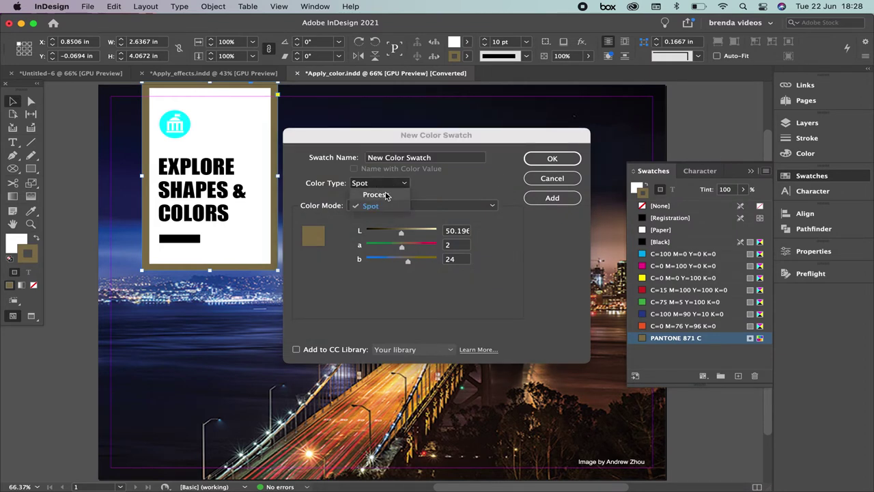
left_click(385, 196)
left_click(370, 206)
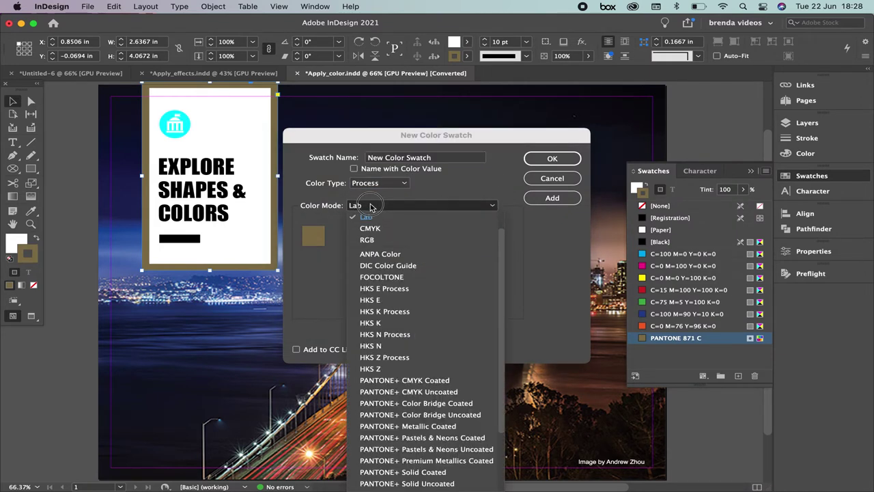
left_click(380, 239)
left_click_drag(406, 232, 384, 266)
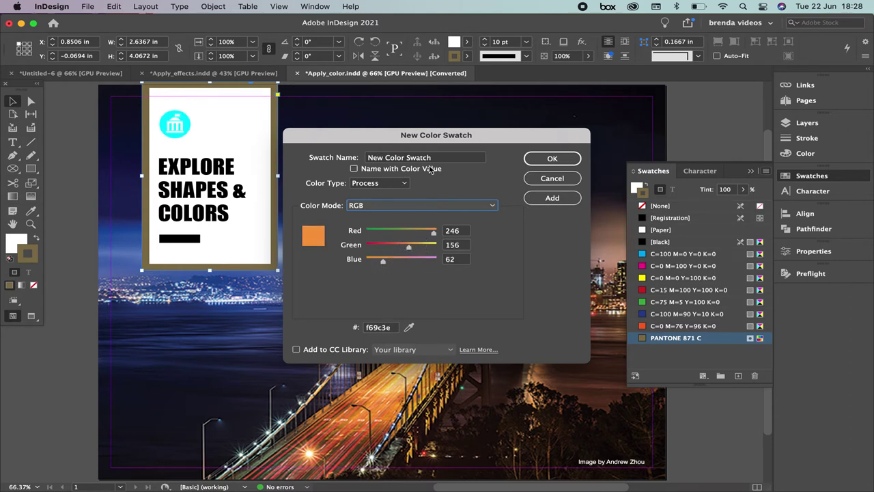
Name the new swatch "oranges", add it to the document's swatches and close the swatch list.
left_click_drag(437, 158, 355, 155)
type("or")
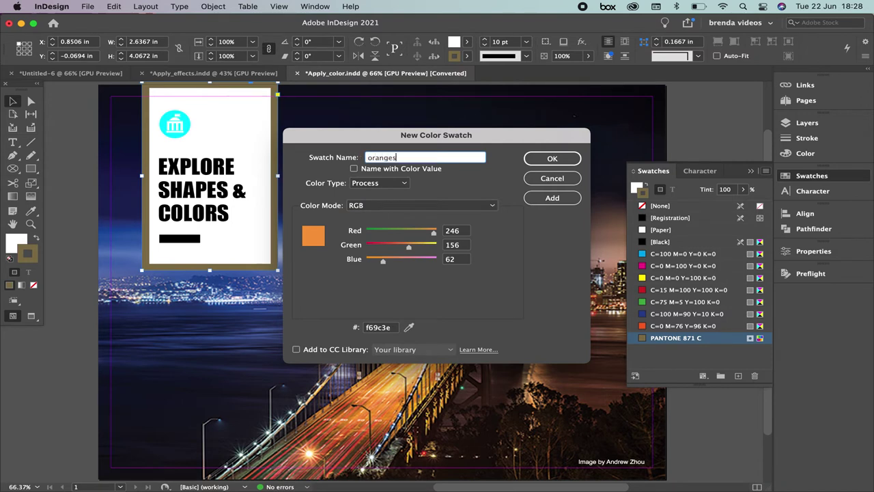
type("anges")
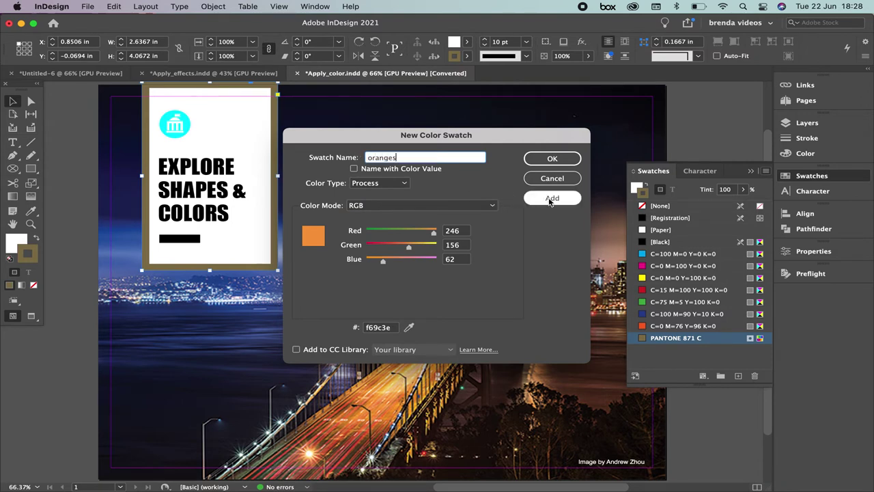
left_click(551, 197)
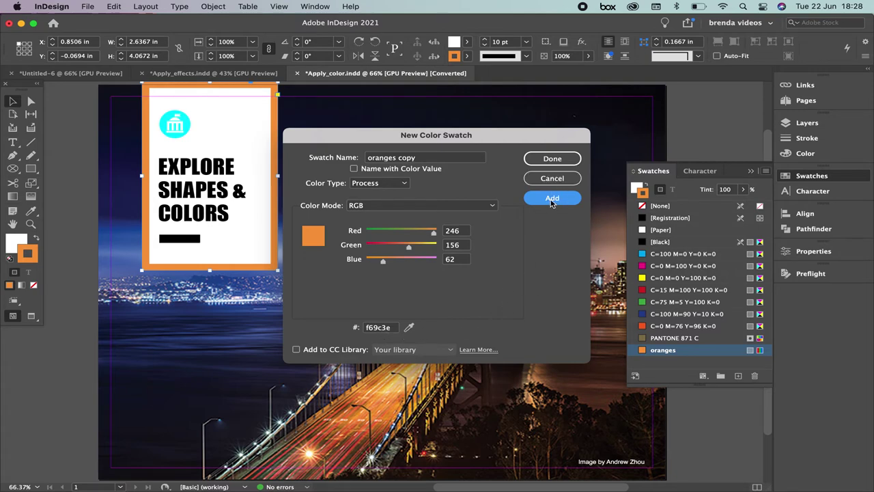
left_click(552, 159)
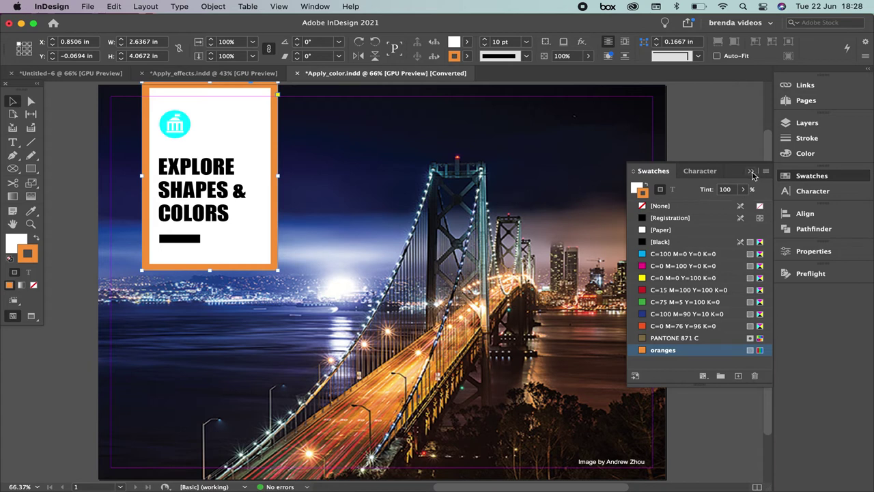
left_click(751, 172)
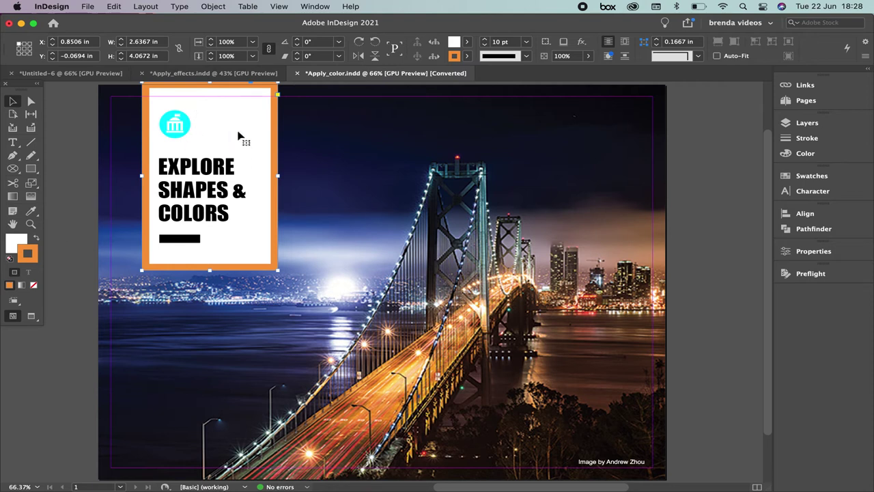
Make fill the color target and examine the properties of the bordered frame and headline text frame, including the bordered frame's opacity.
left_click(21, 239)
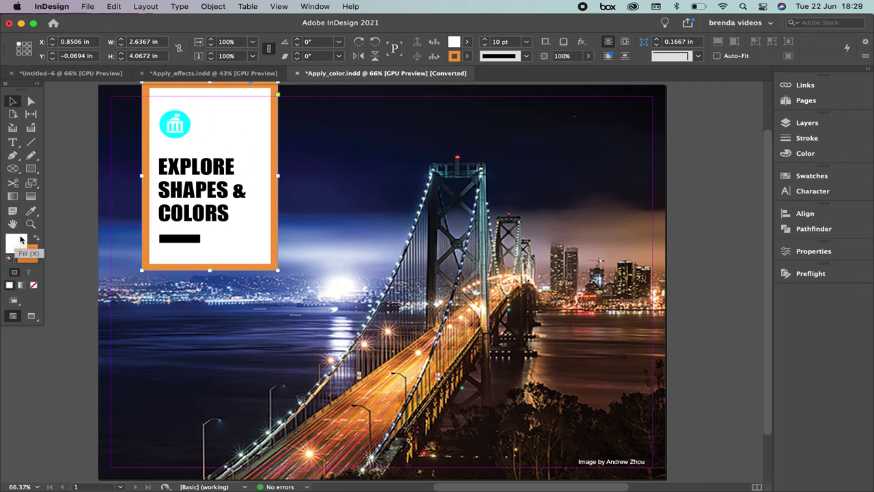
left_click(812, 251)
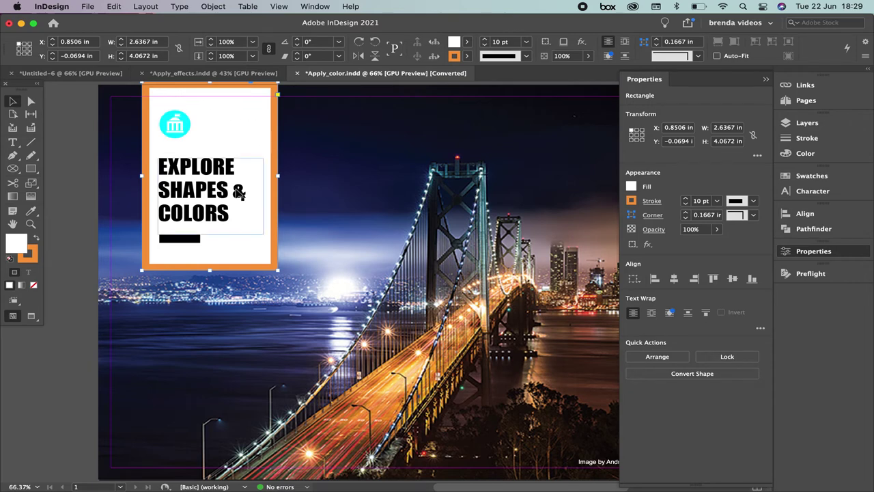
left_click(204, 199)
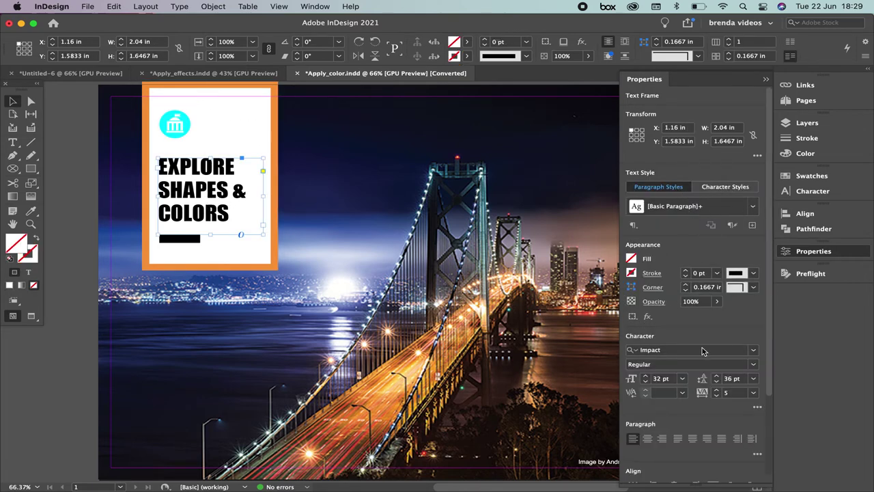
left_click(242, 111)
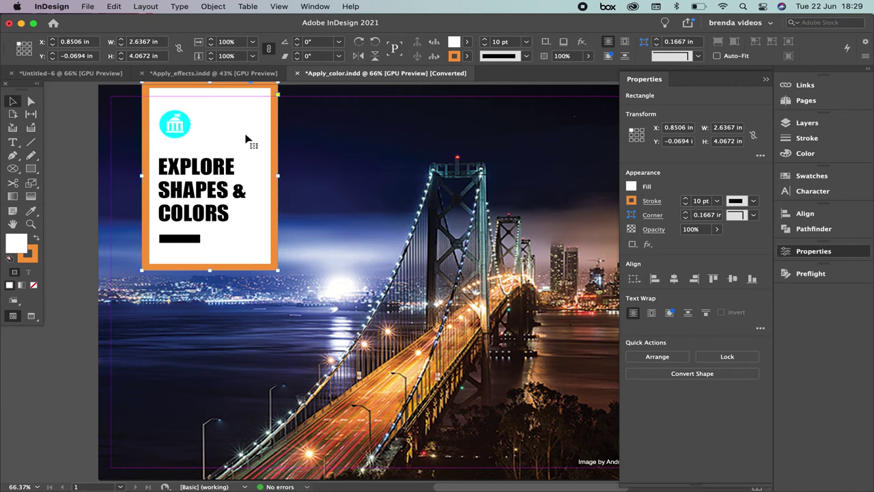
left_click(716, 228)
left_click_drag(716, 245, 748, 244)
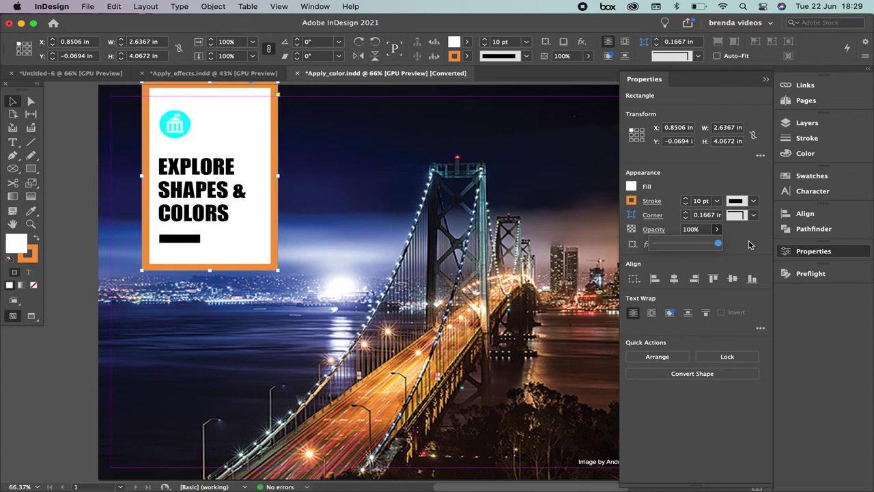
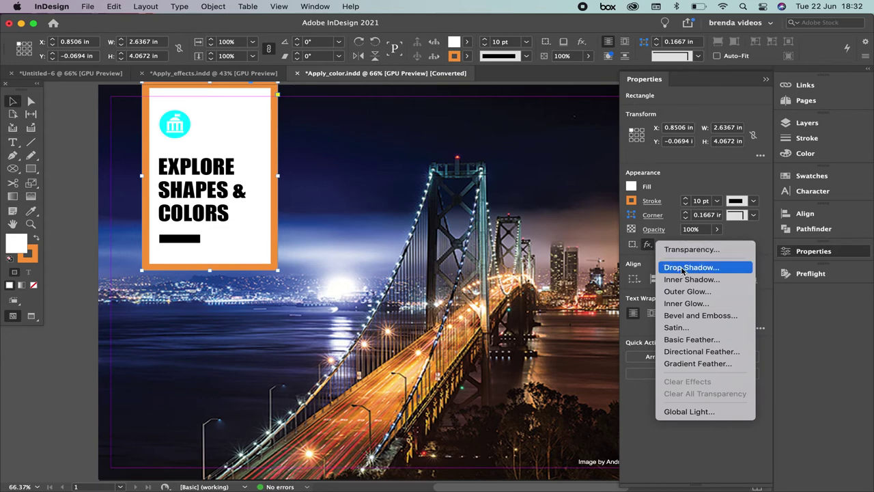
Add a drop shadow to the orange-bordered frame with the preview on, switching the effect off and on to compare.
left_click(682, 268)
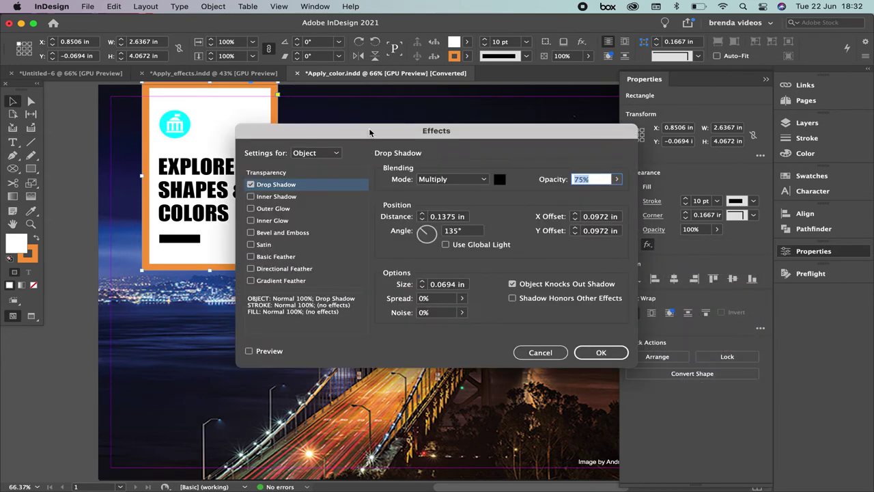
left_click_drag(370, 131, 463, 119)
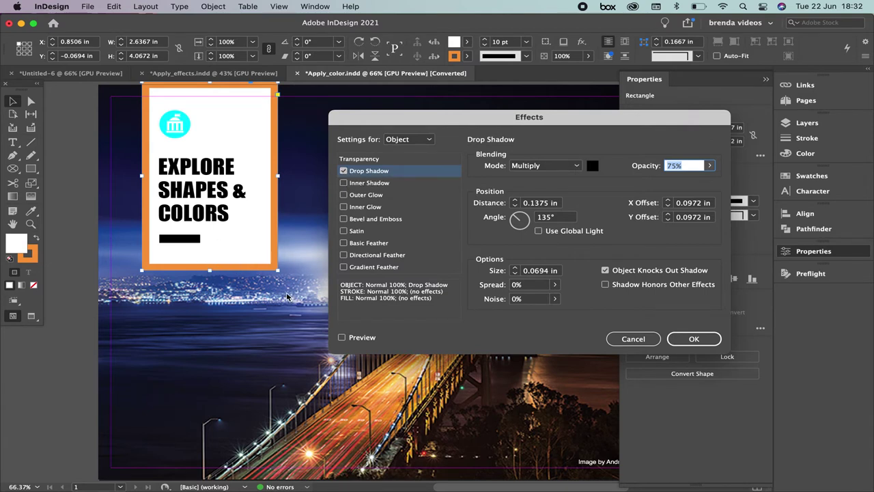
left_click(343, 338)
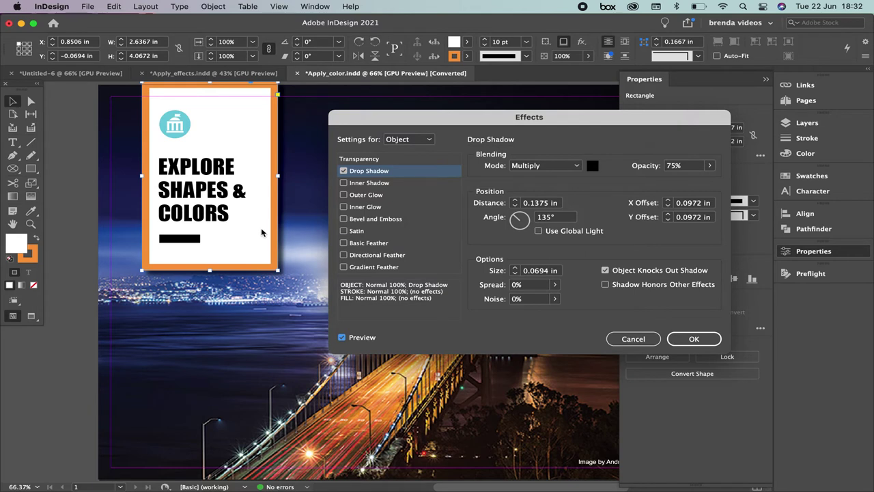
left_click(344, 171)
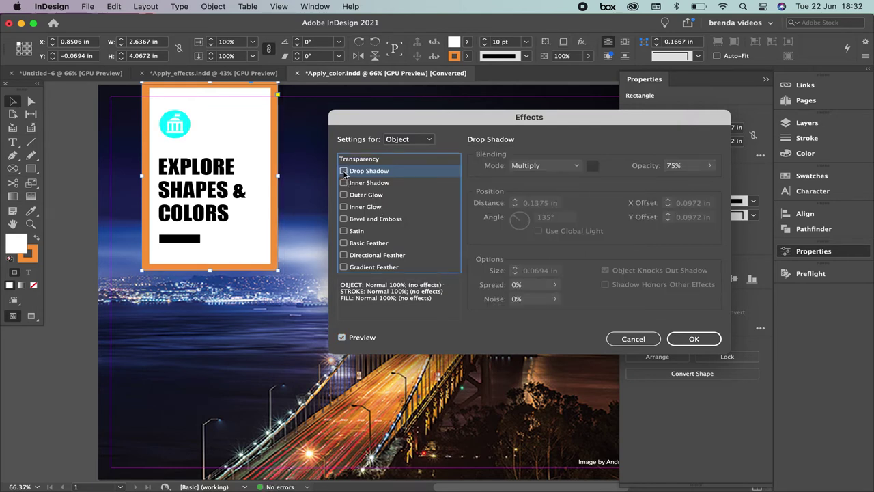
left_click(344, 171)
Try Inner Shadow, Outer Glow, Inner Glow and Bevel and Emboss on the frame, leaving only the drop shadow enabled.
left_click(343, 183)
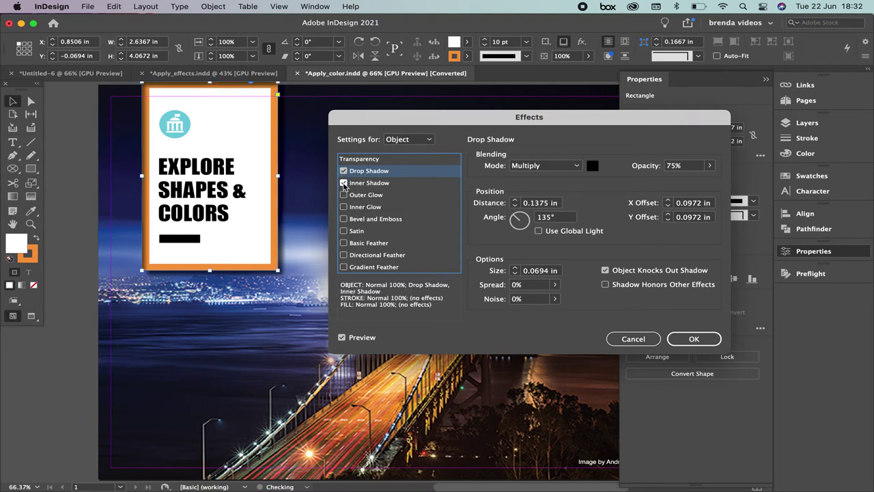
left_click(344, 195)
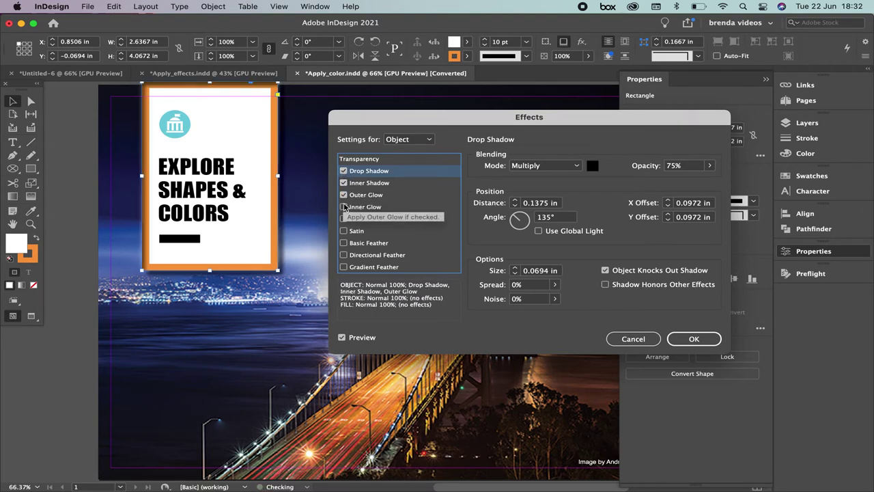
left_click(343, 207)
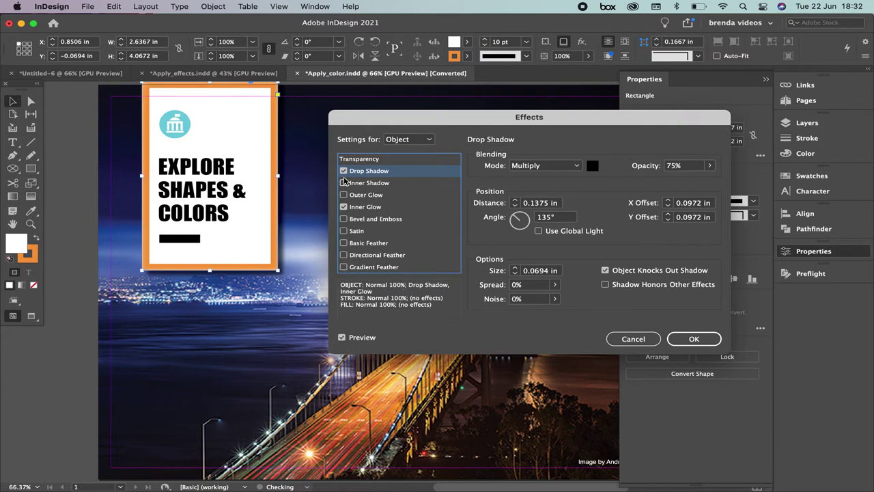
left_click(343, 183)
left_click(344, 195)
left_click(343, 207)
left_click(343, 219)
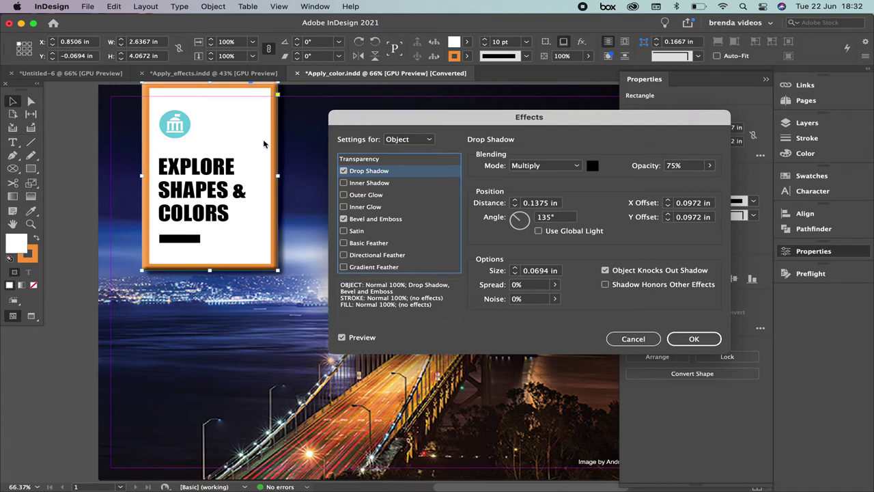
left_click(344, 219)
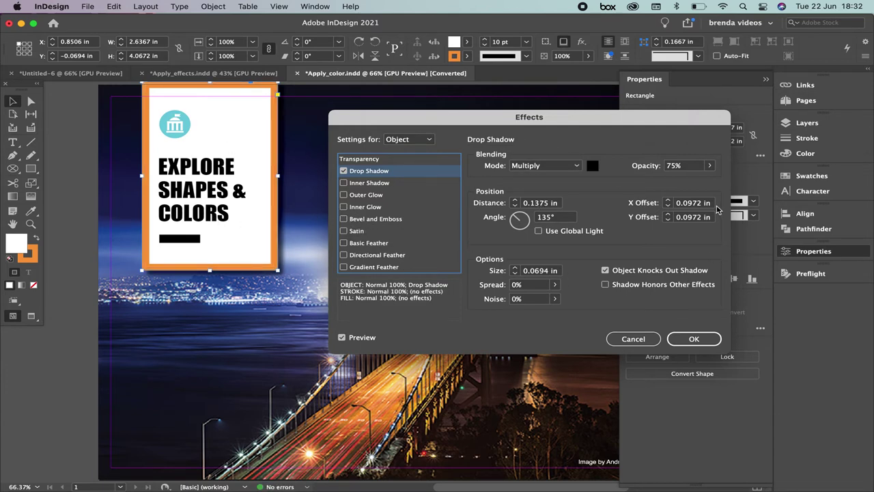
Set the drop shadow's angle to 27°, its distance to 0.3125 in and its opacity to 61%.
left_click(525, 215)
left_click_drag(527, 217, 523, 222)
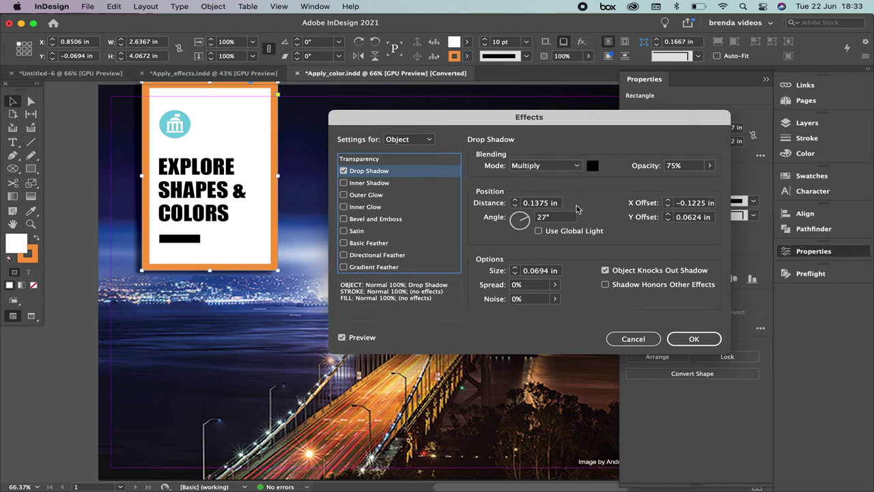
left_click(516, 200)
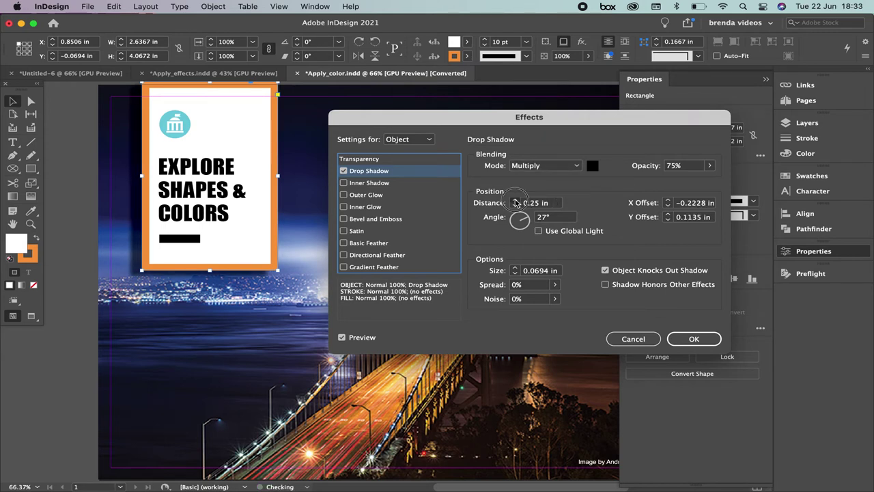
left_click(515, 200)
left_click(515, 200)
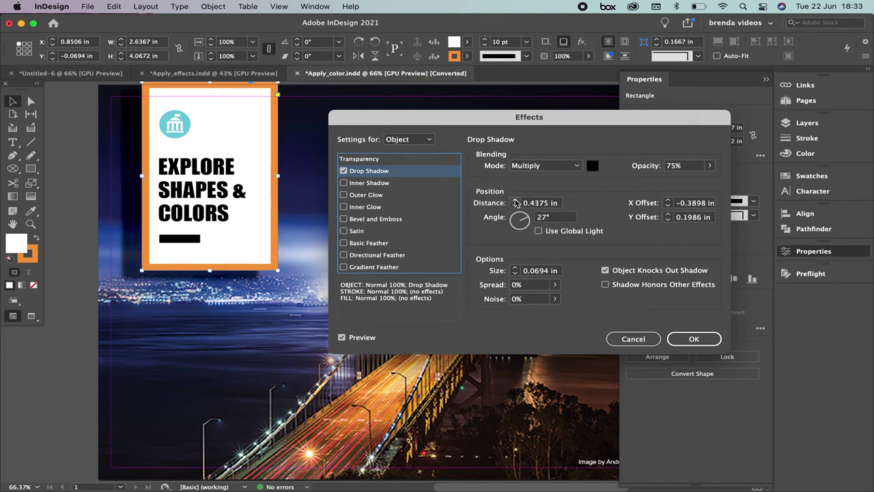
left_click(515, 204)
left_click(515, 205)
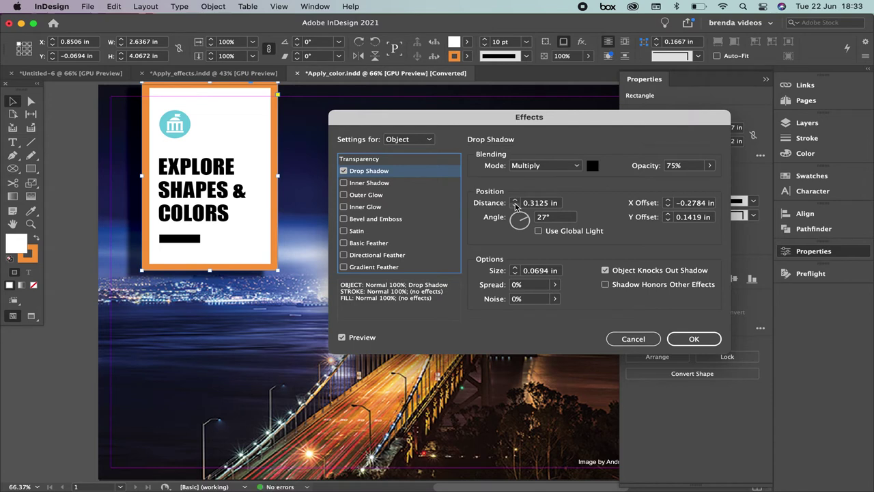
left_click(710, 165)
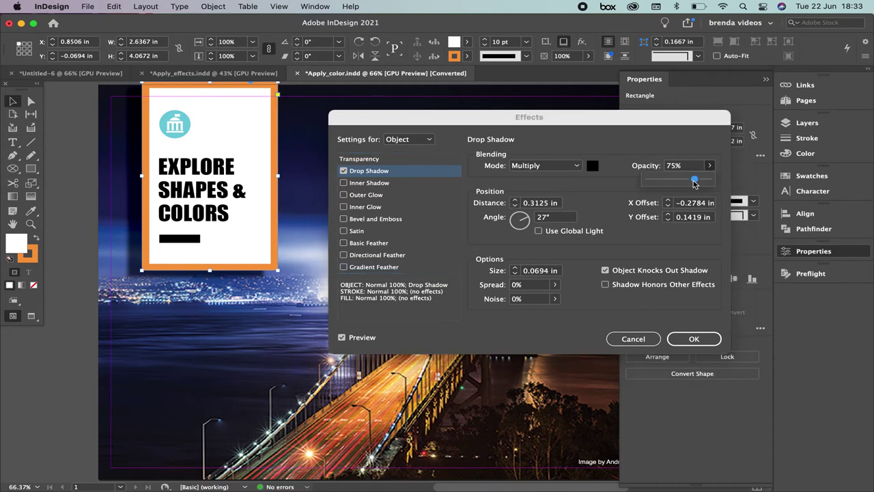
mouse_move(695, 184)
left_mouse_down()
mouse_move(718, 182)
mouse_move(680, 183)
left_mouse_up()
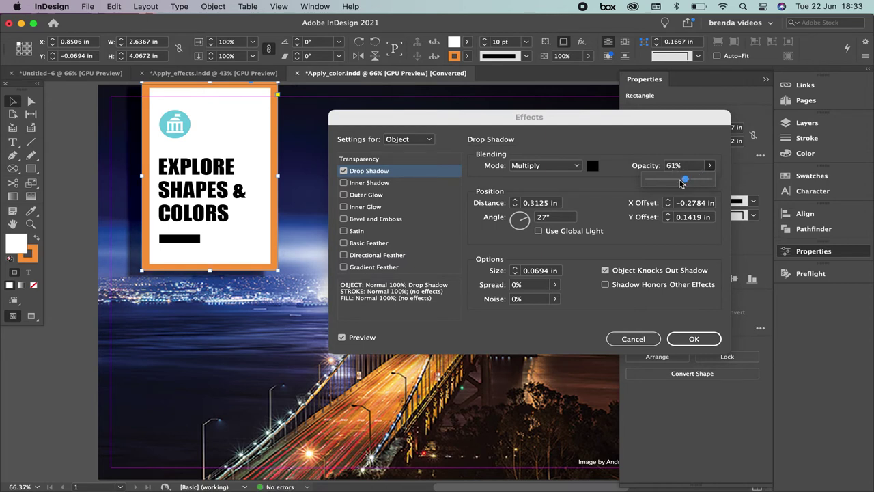
Try larger and smaller sizes for the frame's drop shadow, settling on 0.125 in.
left_click(515, 268)
left_click(515, 268)
left_click(515, 269)
left_click(515, 268)
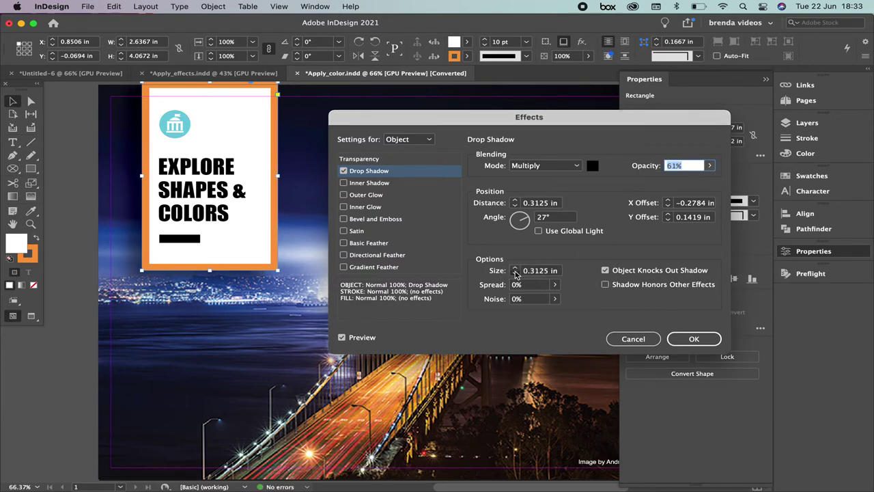
left_click(516, 273)
left_click(515, 273)
left_click(516, 273)
left_click(515, 273)
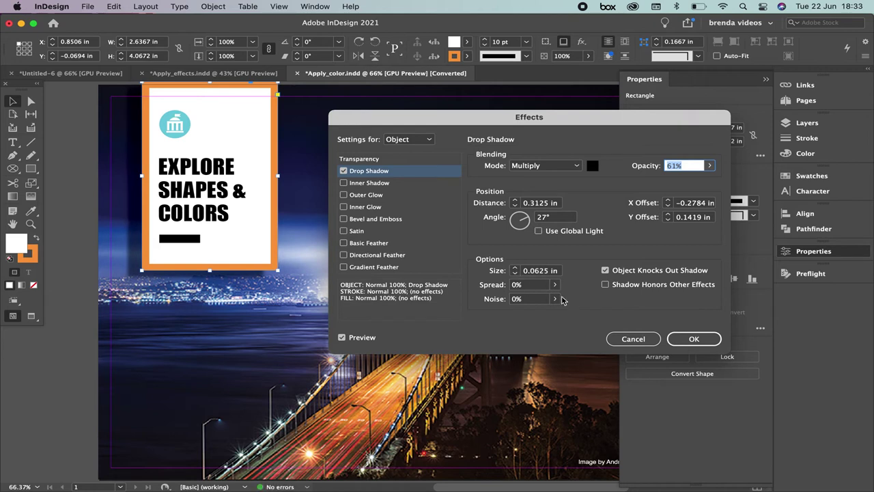
left_click(515, 268)
Set the drop shadow's spread to 17% and apply the effect to the frame.
left_click(554, 284)
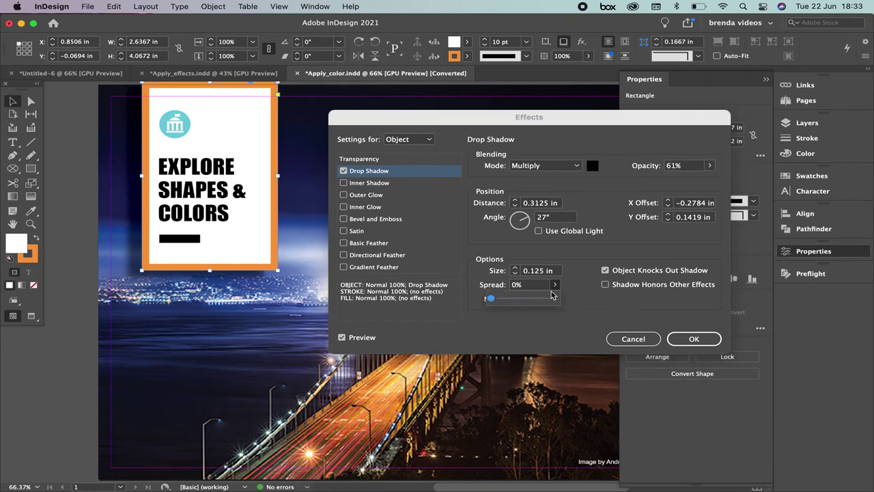
mouse_move(499, 301)
left_mouse_down()
mouse_move(531, 301)
mouse_move(504, 300)
left_mouse_up()
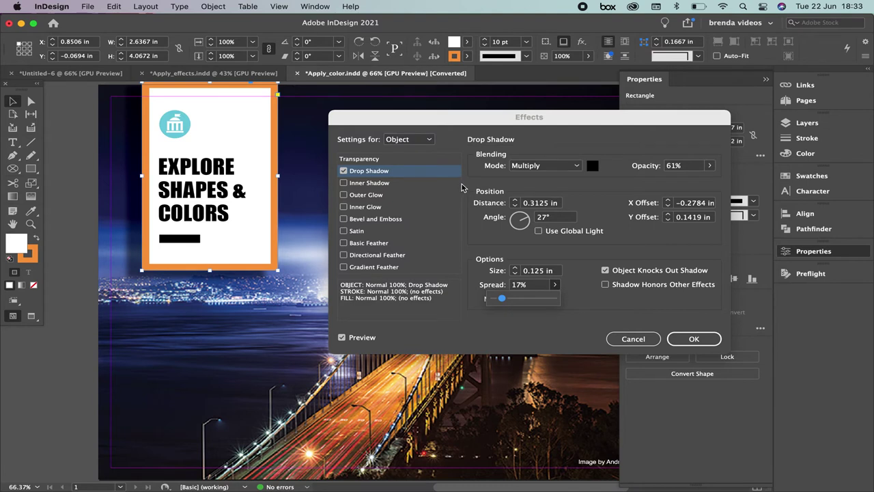
left_click(693, 339)
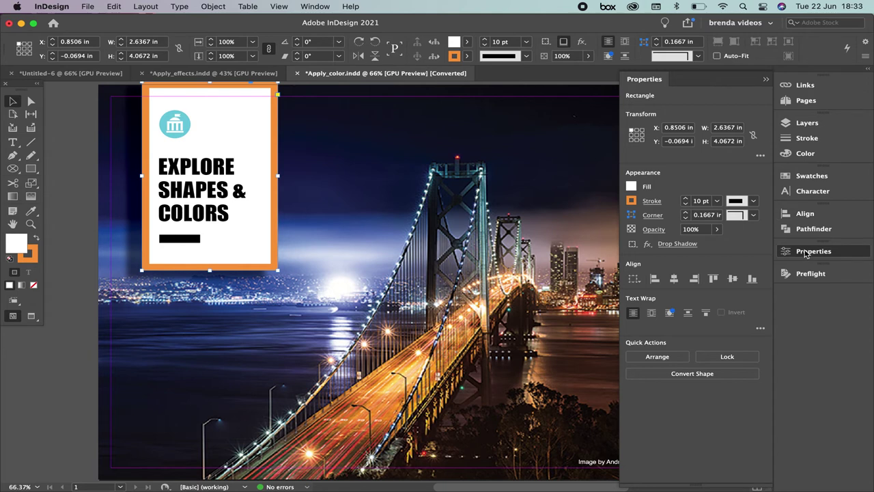
Examine the swatches available for the frame's fill and the commands for managing swatches.
left_click(766, 81)
left_click(468, 43)
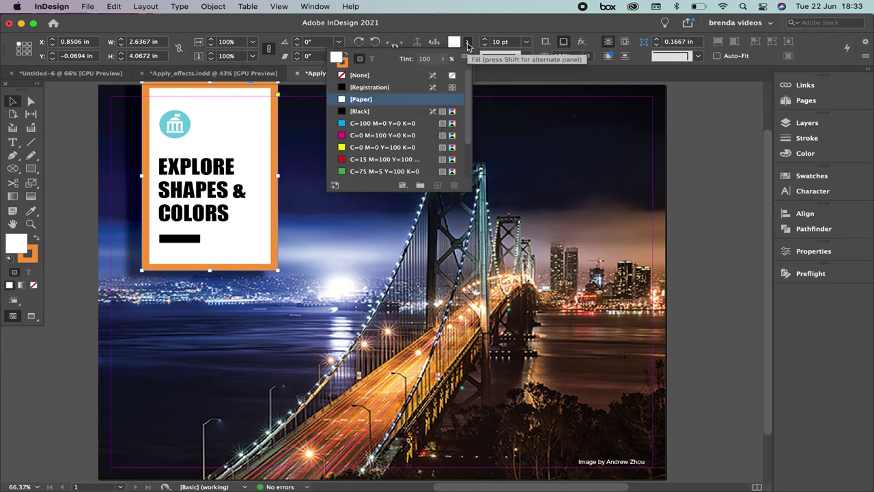
left_click(468, 43)
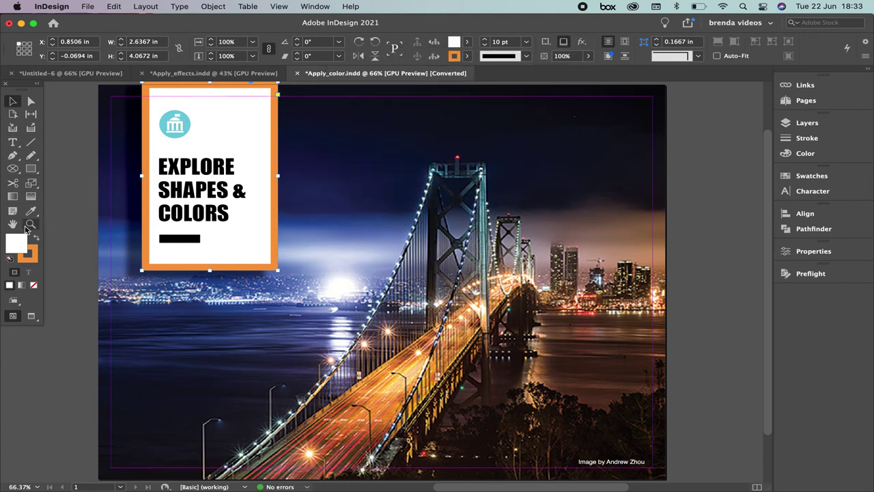
left_click(468, 40)
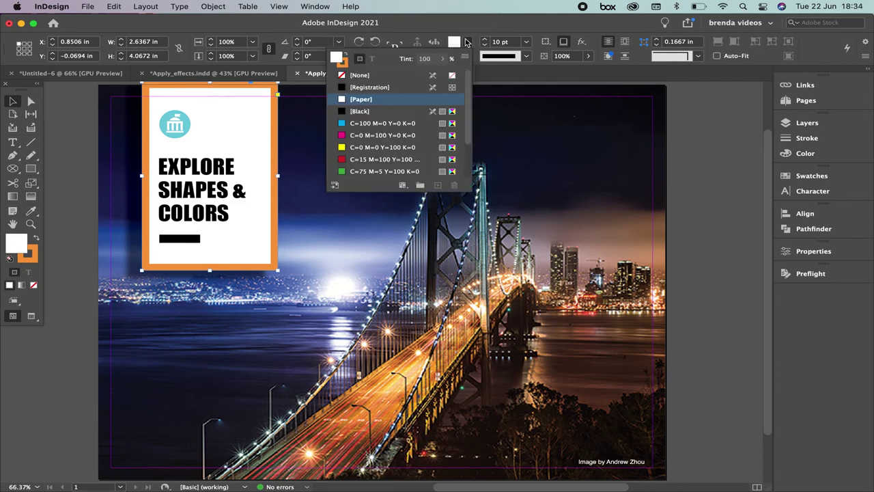
scroll(466, 119, "down", 1)
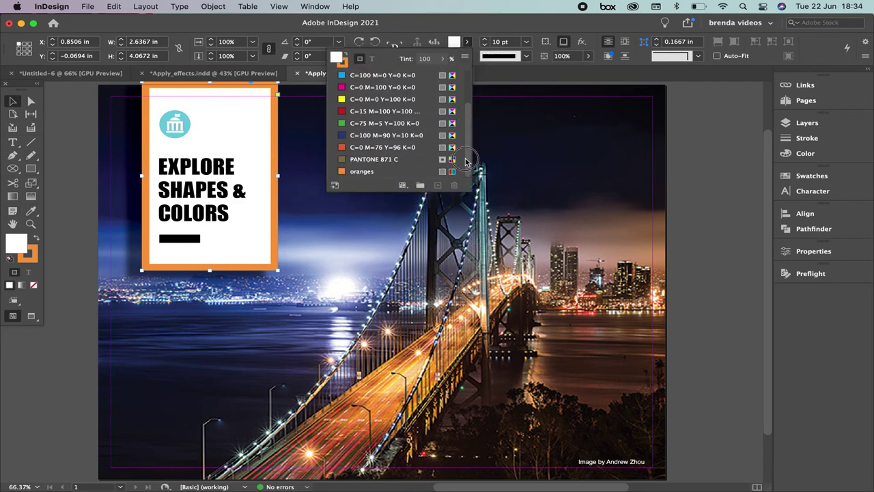
scroll(466, 150, "up", 2)
left_click(464, 58)
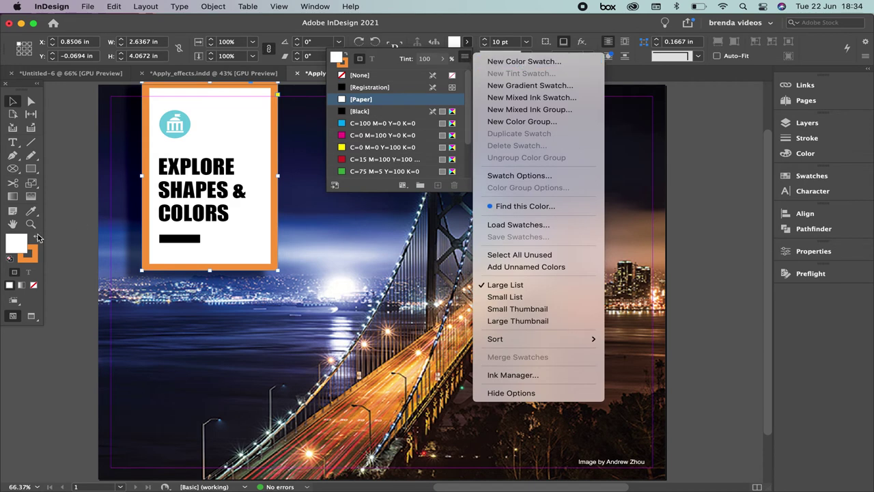
Fill the orange-bordered frame with a pink of C=0 M=63 Y=16 K=0 and add it as a CMYK swatch.
left_click(18, 245)
double_click(14, 246)
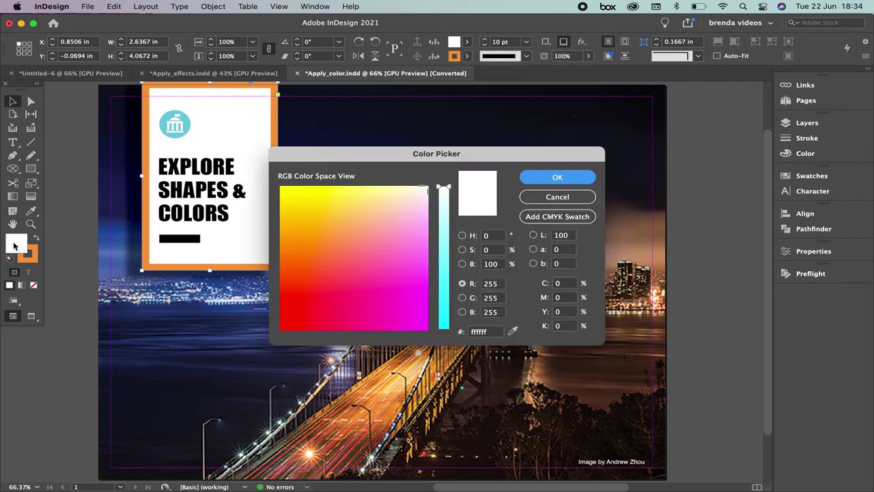
left_click_drag(352, 219, 370, 257)
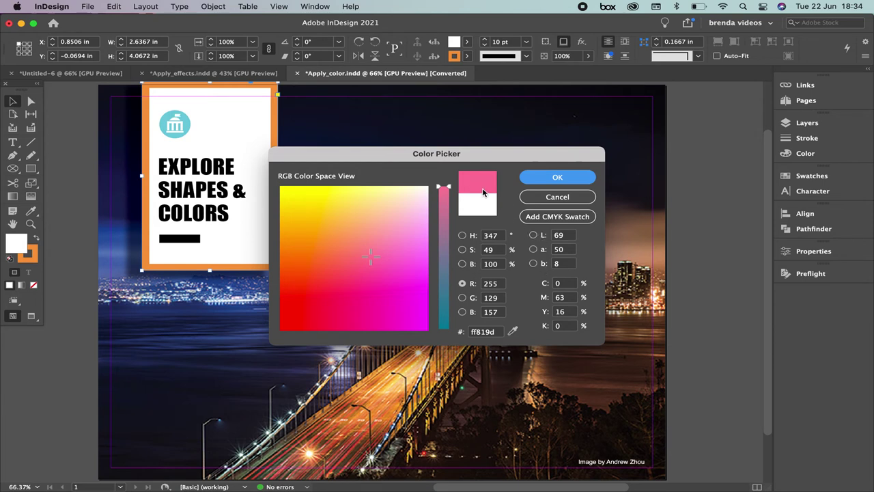
left_click(555, 217)
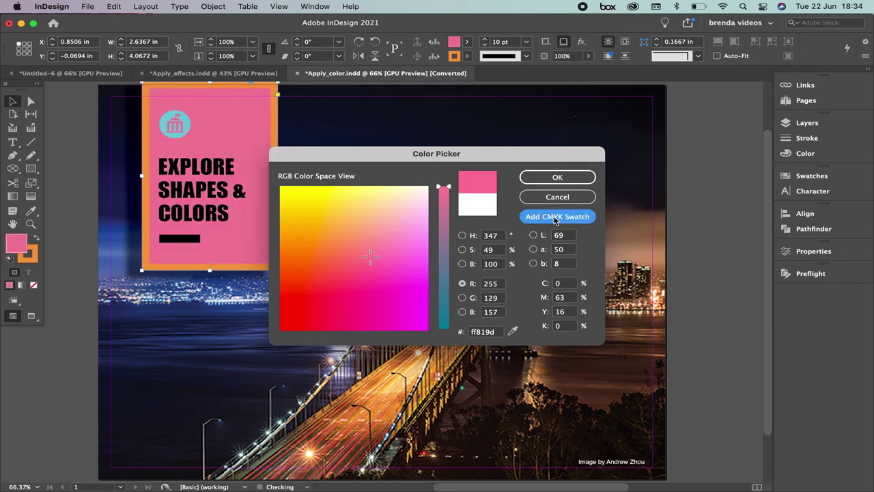
left_click(564, 178)
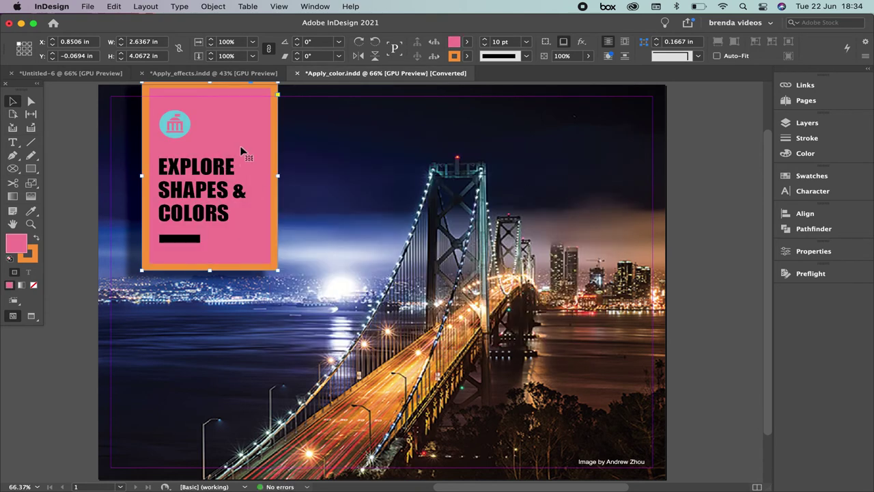
Rename the new pink swatch "Pink panther" instead of naming it with its color value.
left_click(469, 43)
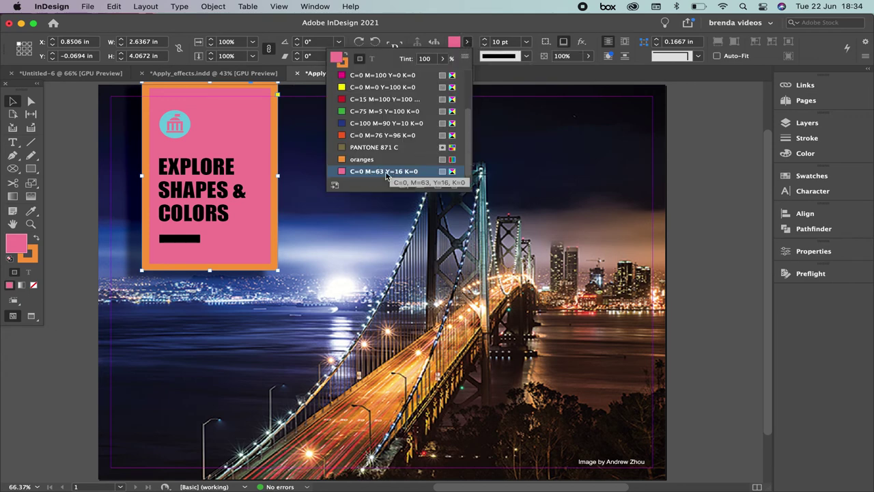
double_click(398, 174)
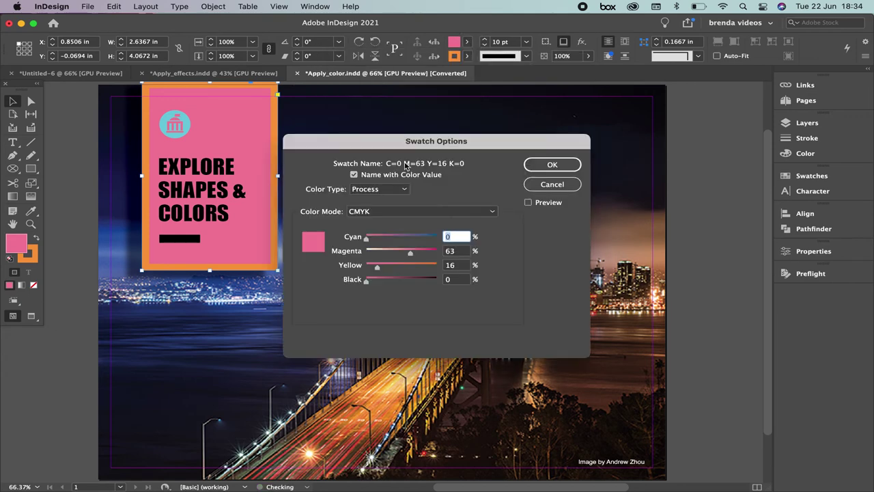
left_click(353, 174)
type("Pink panther")
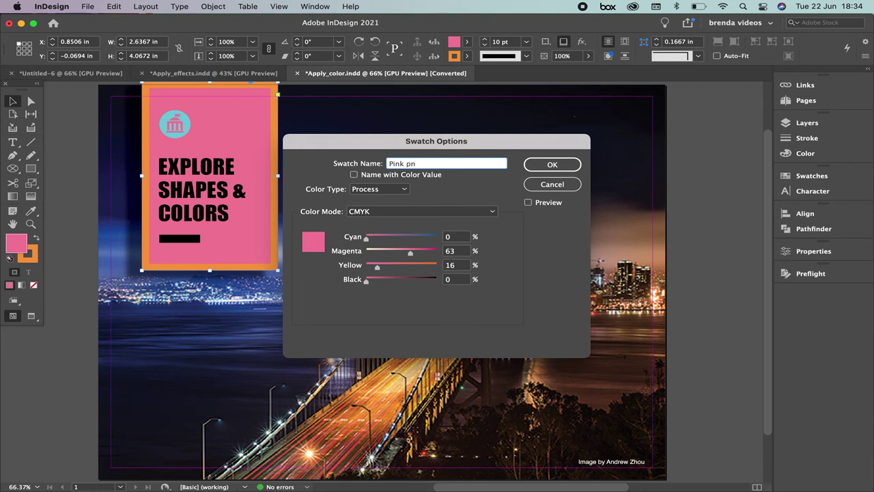
left_click(552, 165)
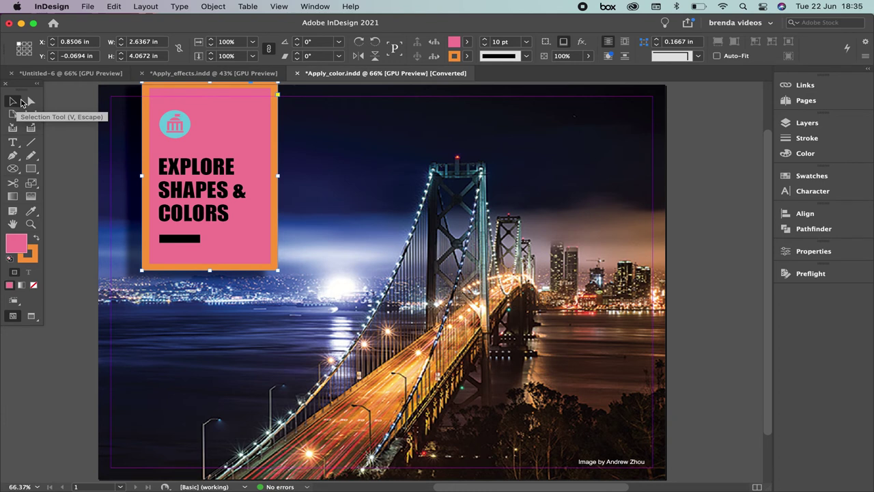
Fill the small black bar below the headline with the [Paper] swatch and deselect it.
left_click(14, 102)
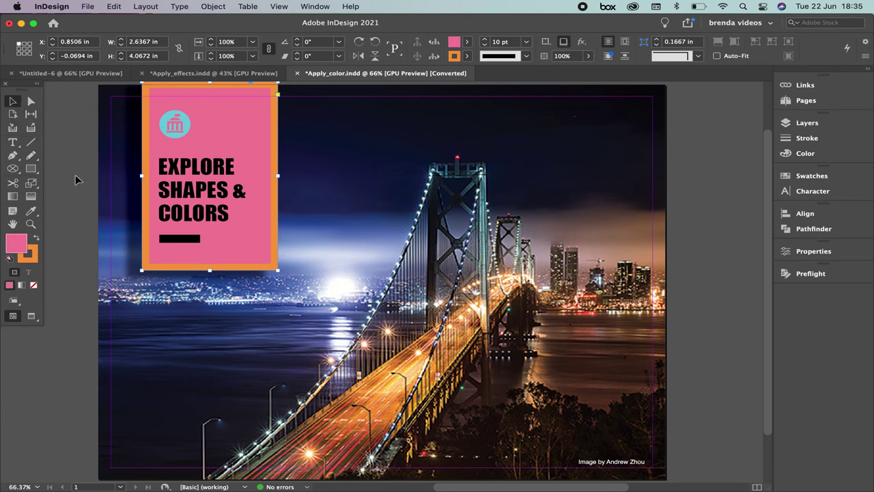
left_click(183, 239)
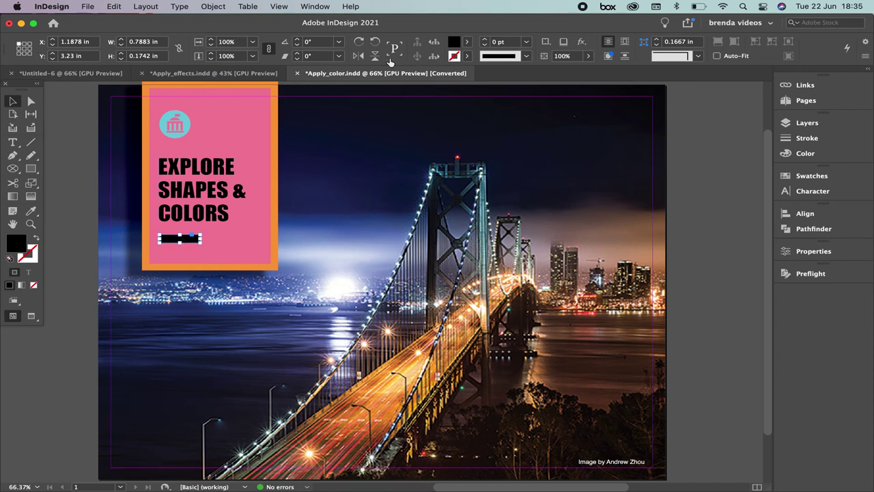
left_click(468, 42)
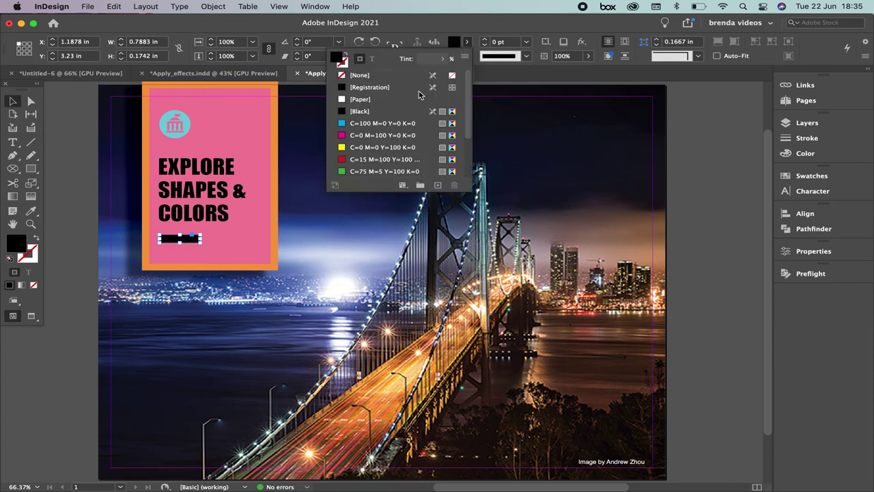
left_click(360, 101)
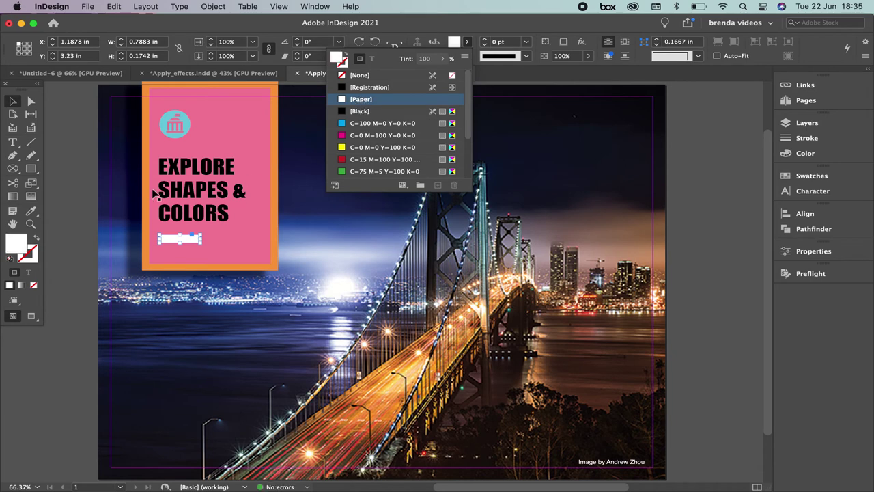
left_click(69, 148)
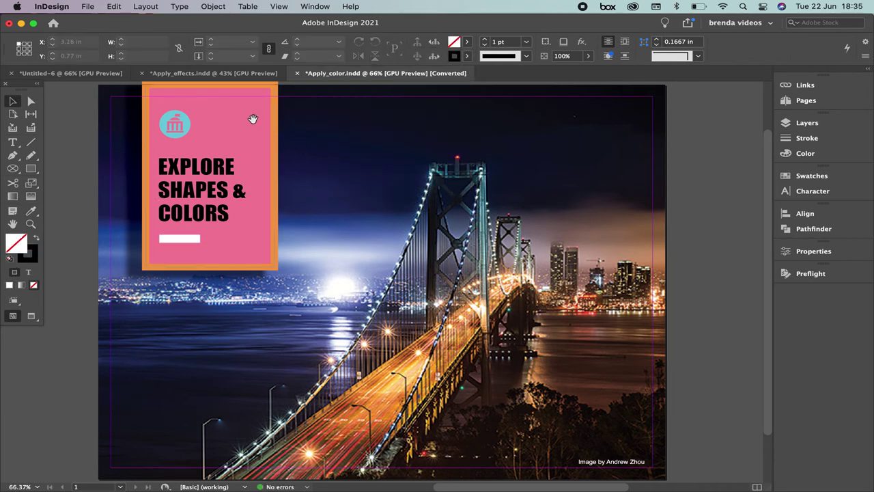
left_click_drag(252, 121, 372, 171)
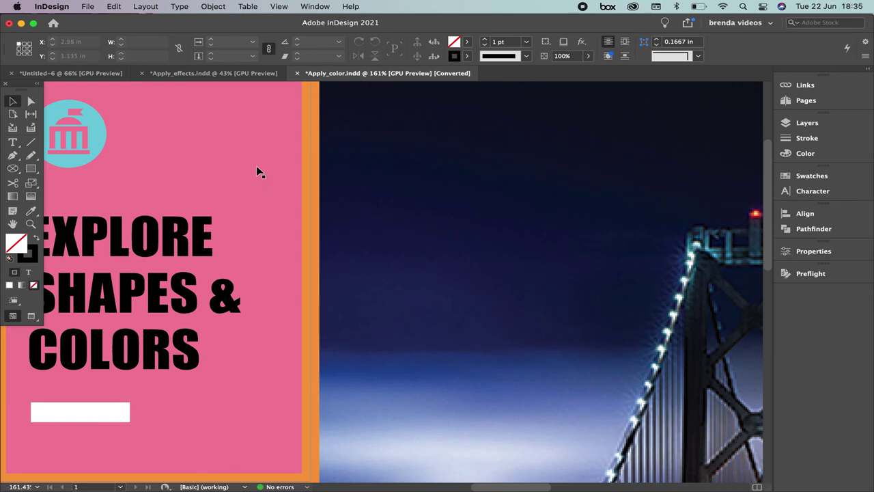
key("super+0")
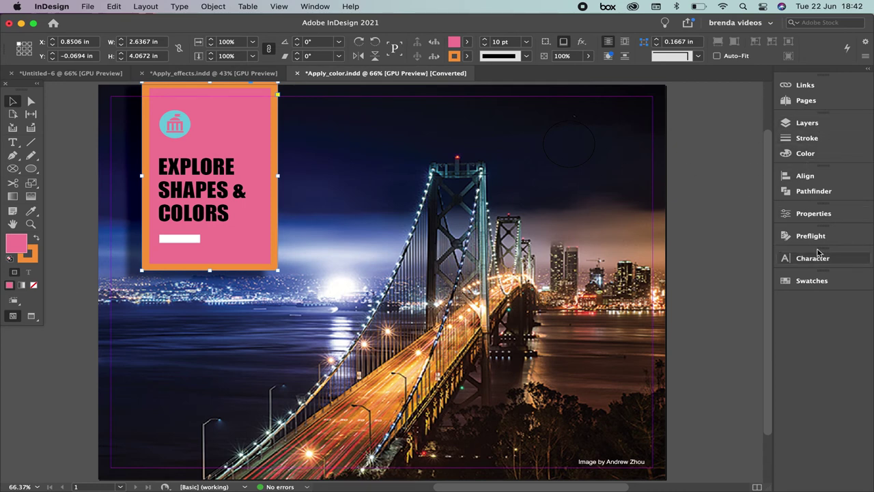
Apply a linear black-to-white gradient fill to the orange-bordered frame.
left_click(313, 6)
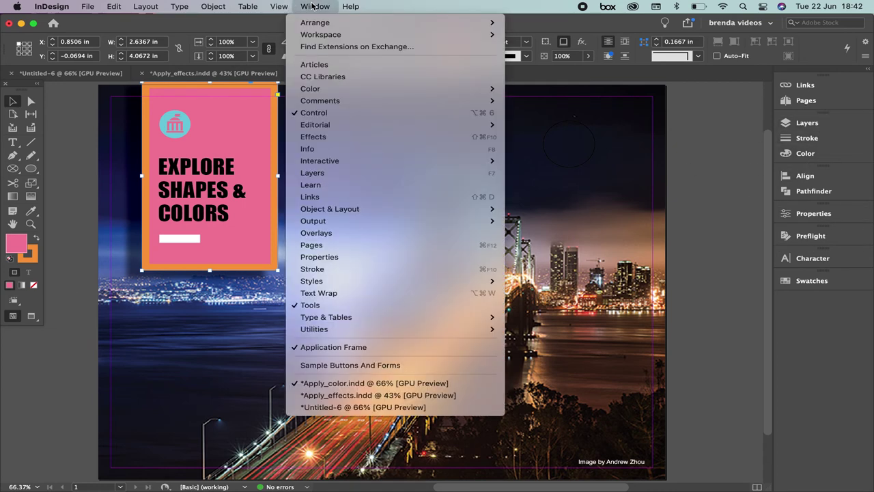
mouse_move(481, 89)
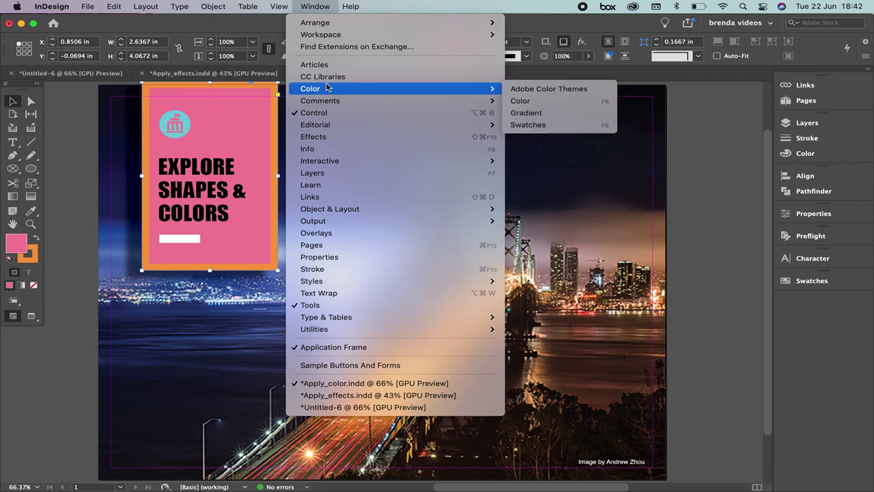
left_click(523, 112)
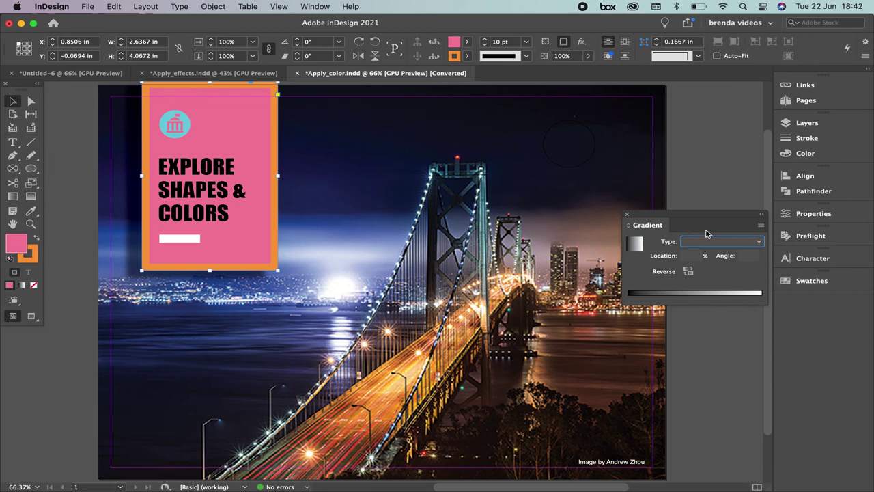
left_click(730, 245)
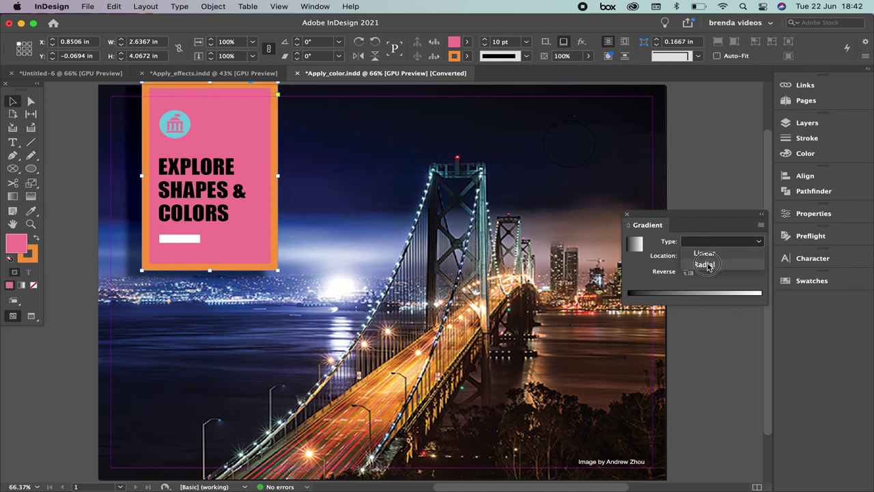
left_click(238, 110)
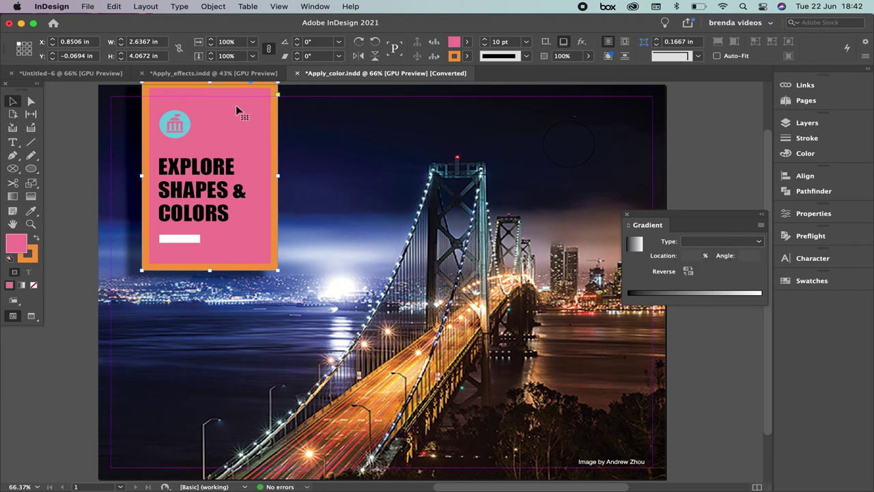
left_click(634, 244)
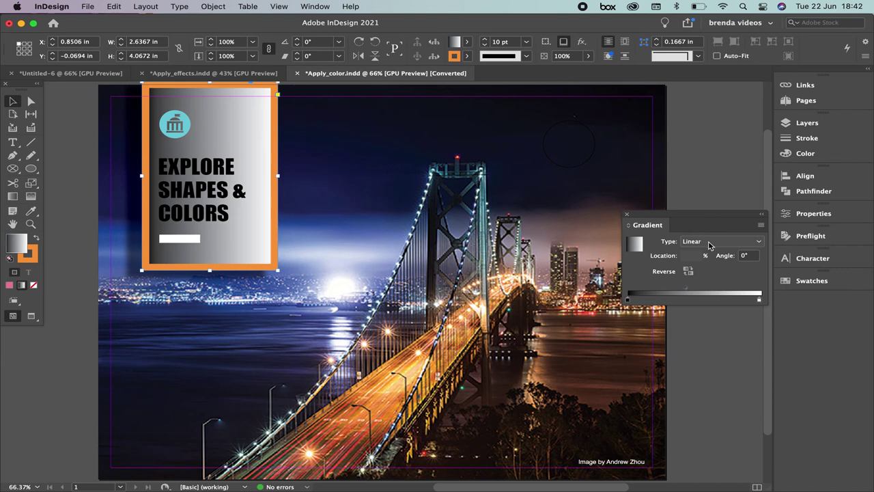
Set the gradient's angle to 45° and reverse its direction.
double_click(746, 256)
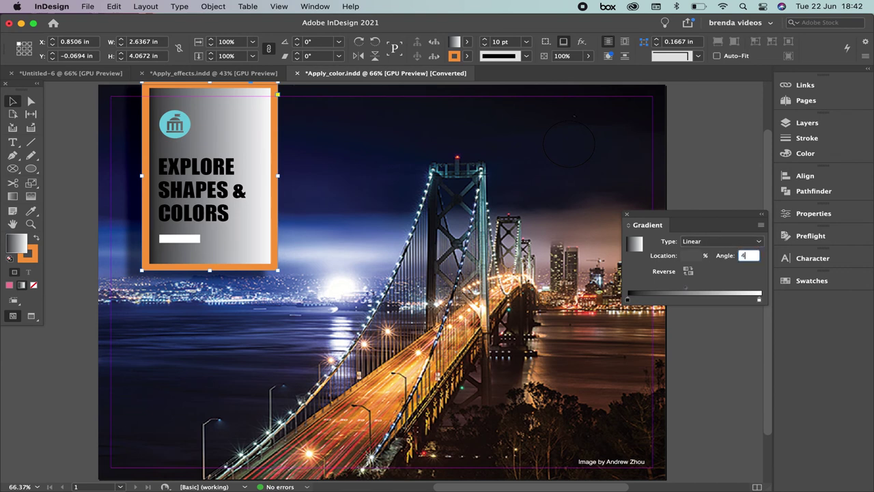
key("Return")
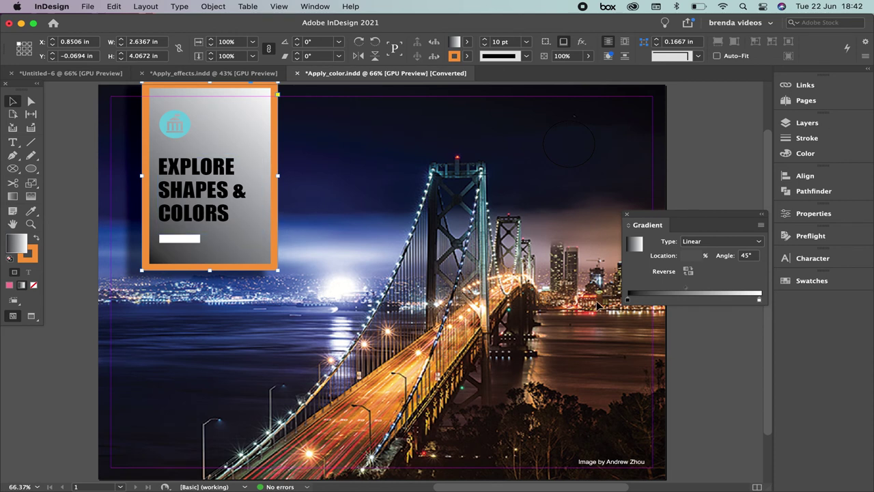
left_click(688, 272)
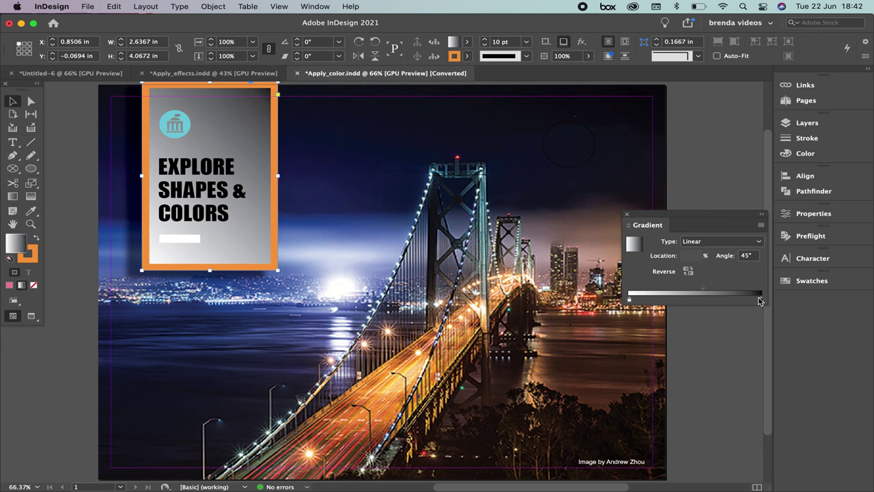
Replace the white end of the frame's linear gradient with the oranges swatch.
left_click(815, 281)
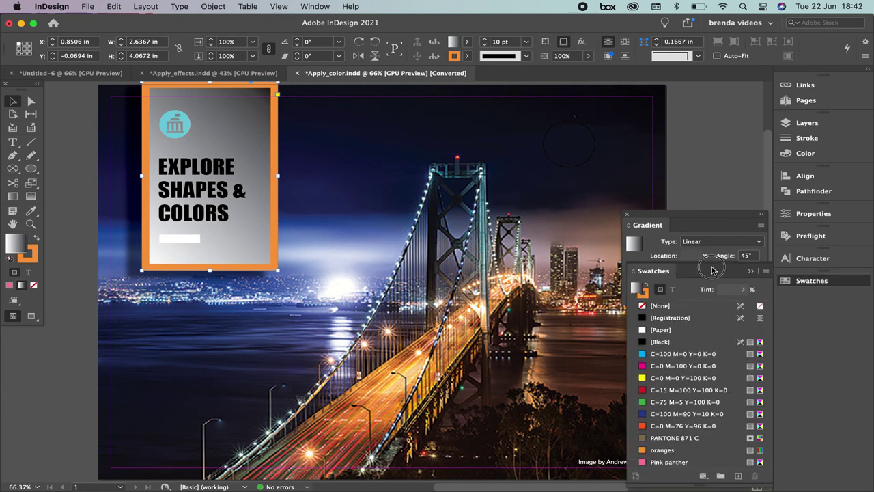
left_click_drag(716, 268, 713, 318)
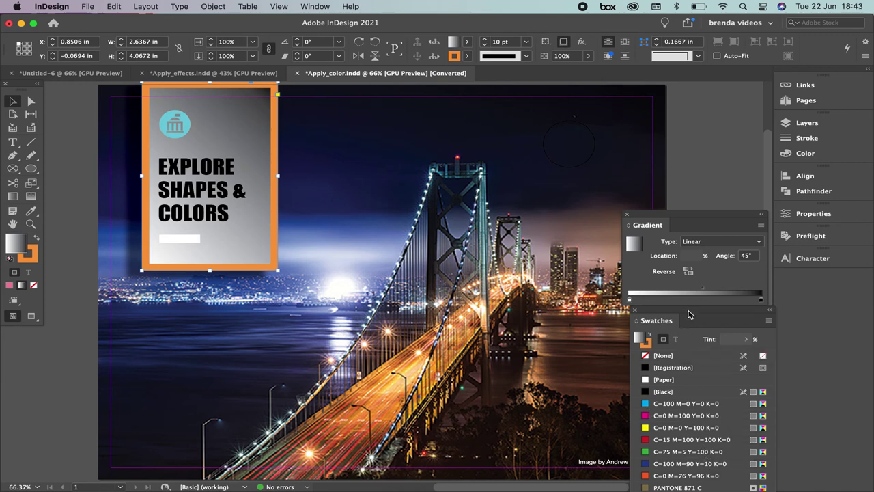
left_click_drag(700, 315, 540, 215)
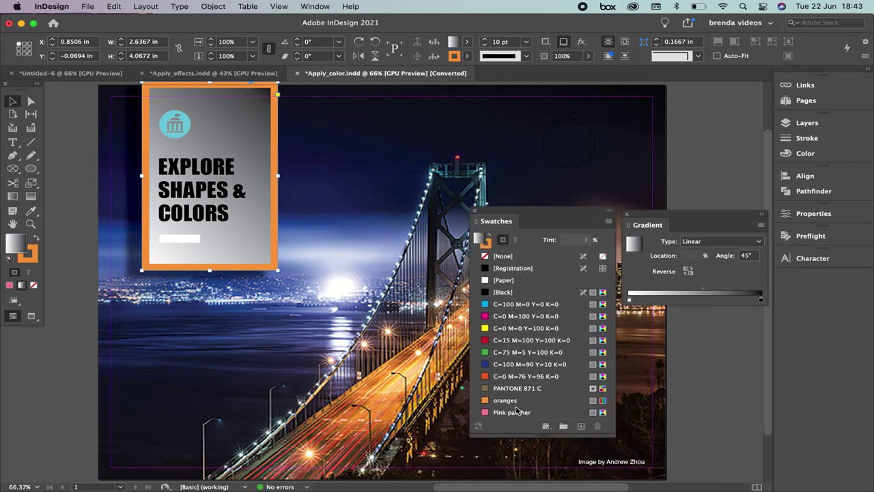
left_click_drag(487, 403, 629, 299)
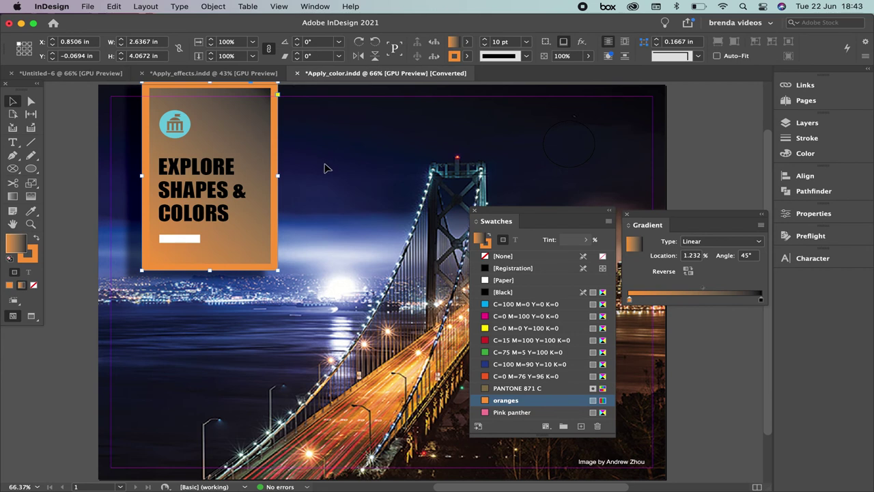
Add C=0 M=76 Y=96 K=0 at about 39% and C=15 M=100 Y=100 K=0 at about 77% as extra gradient stops.
left_click_drag(486, 374, 679, 299)
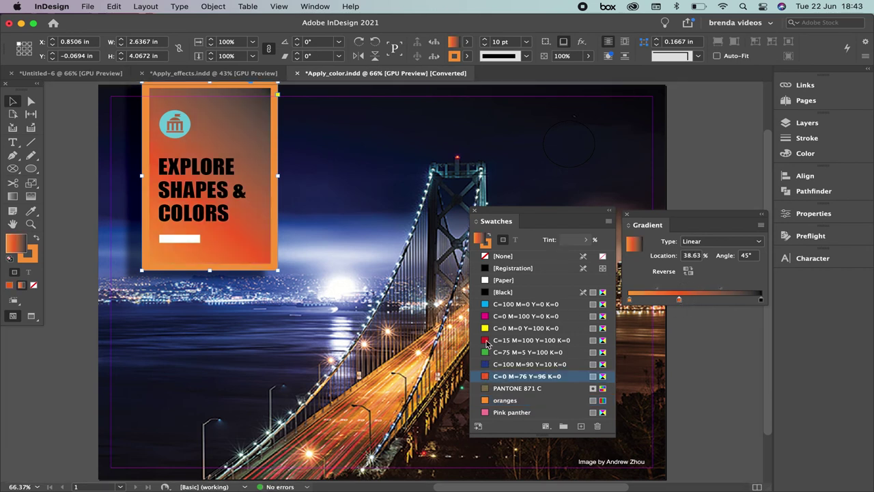
left_click_drag(489, 340, 735, 302)
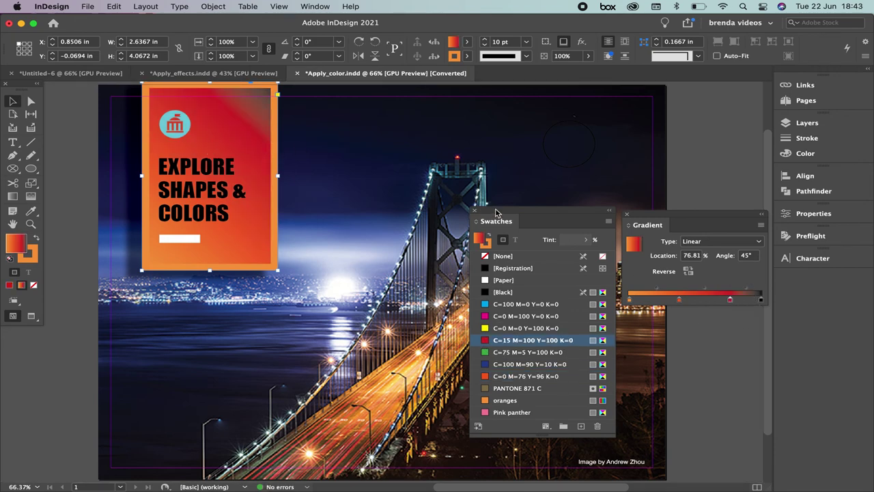
Dock the Swatches panel and remove the two added red and orange-red stops from the gradient.
left_click_drag(495, 213, 812, 285)
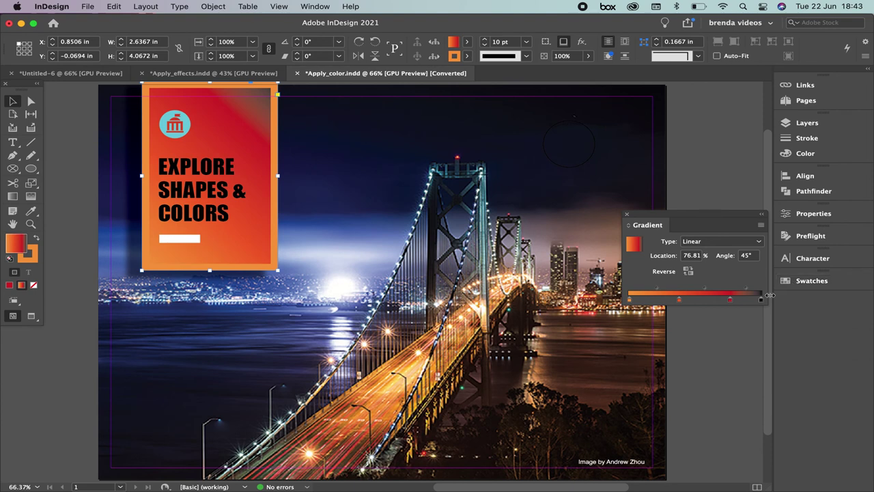
left_click(731, 302)
left_click_drag(731, 300, 729, 361)
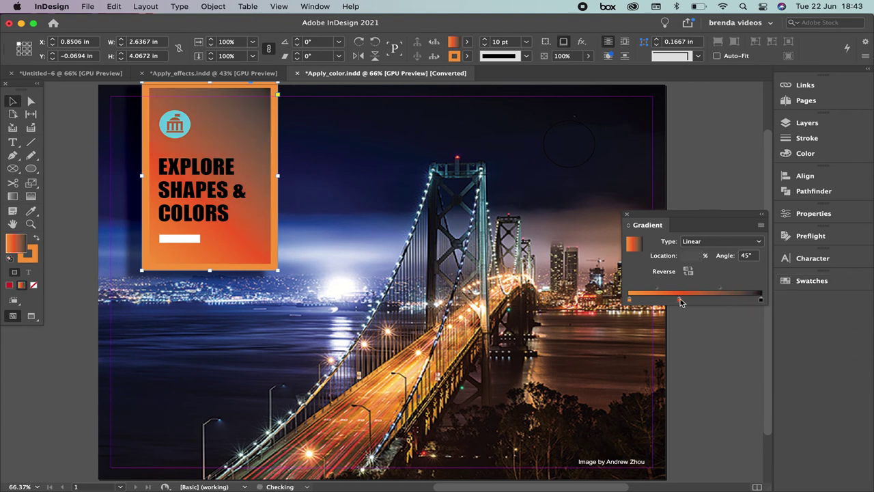
left_click_drag(679, 300, 690, 375)
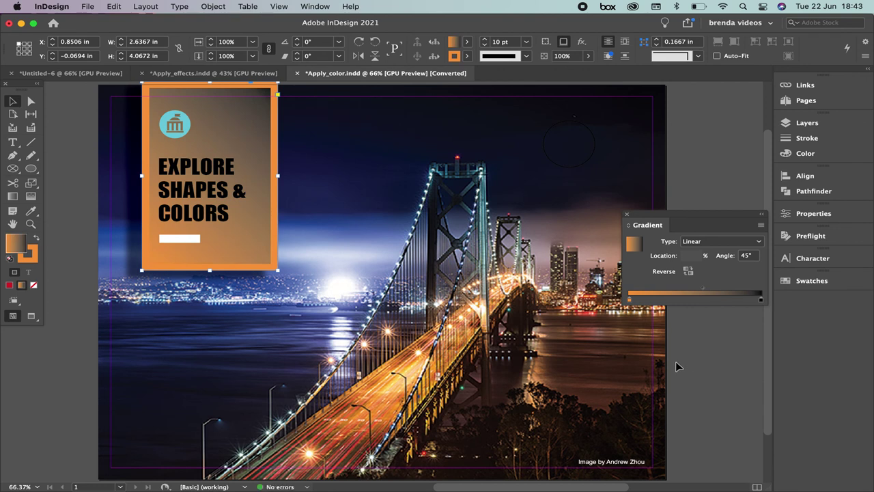
Change the frame's gradient type to Radial.
left_click(703, 241)
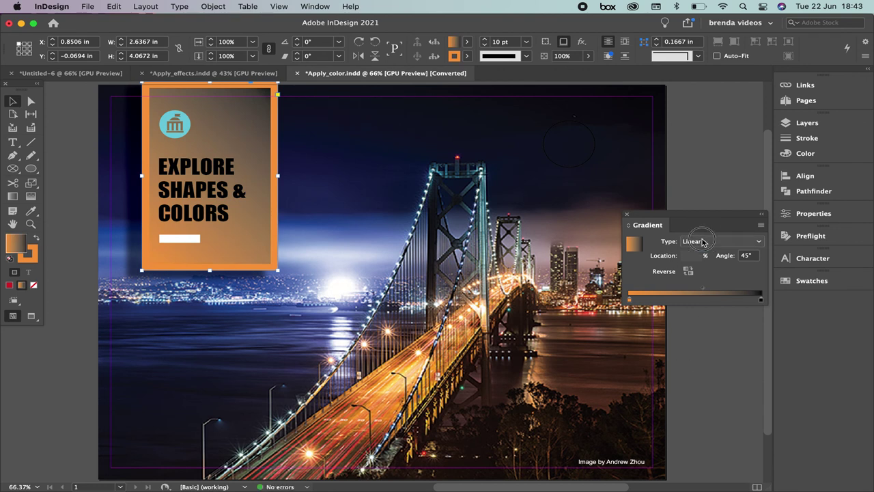
left_click(704, 264)
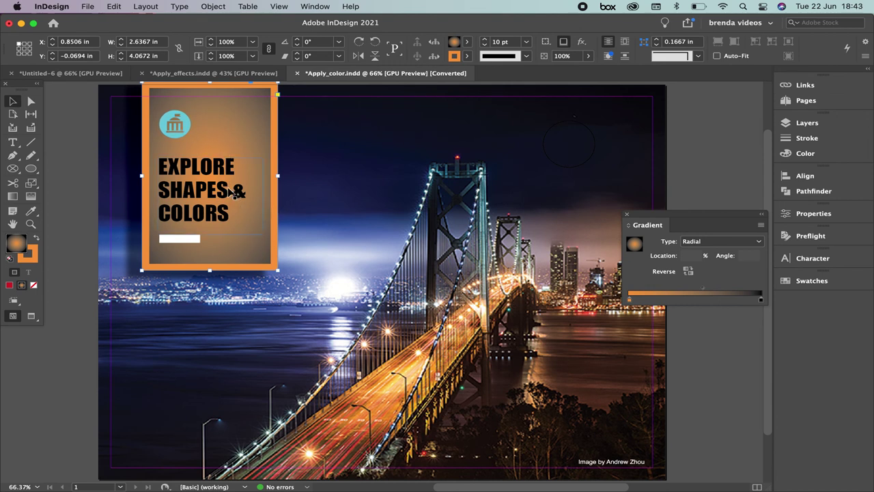
Draw a circle about 1.65 in wide in the dark sky beside the bridge tower and fill it with the orange-to-black radial gradient.
left_click(31, 168)
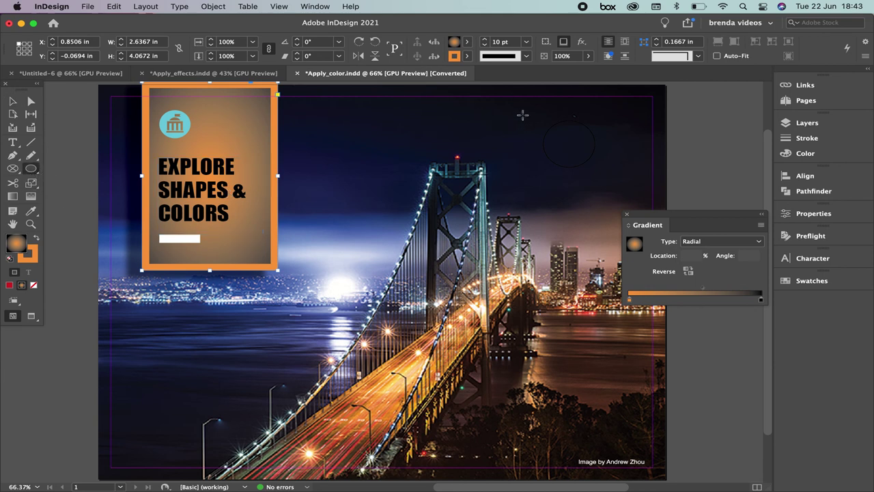
left_click_drag(522, 114, 621, 194)
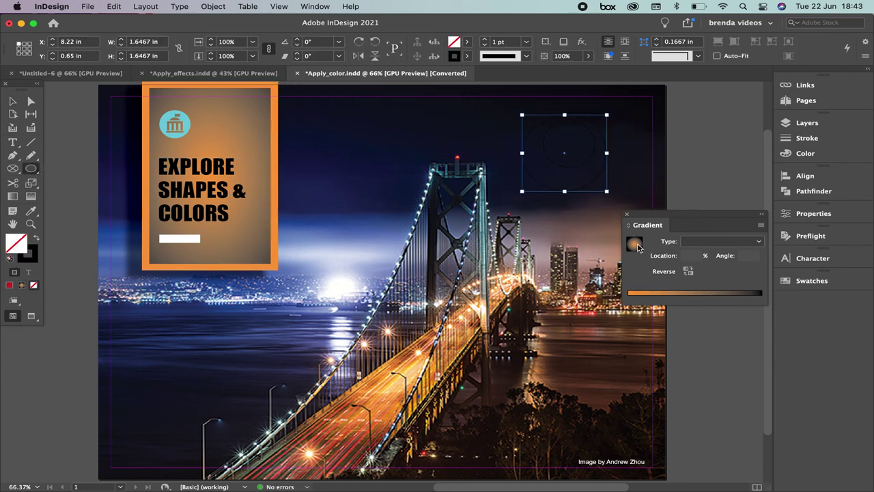
left_click(634, 243)
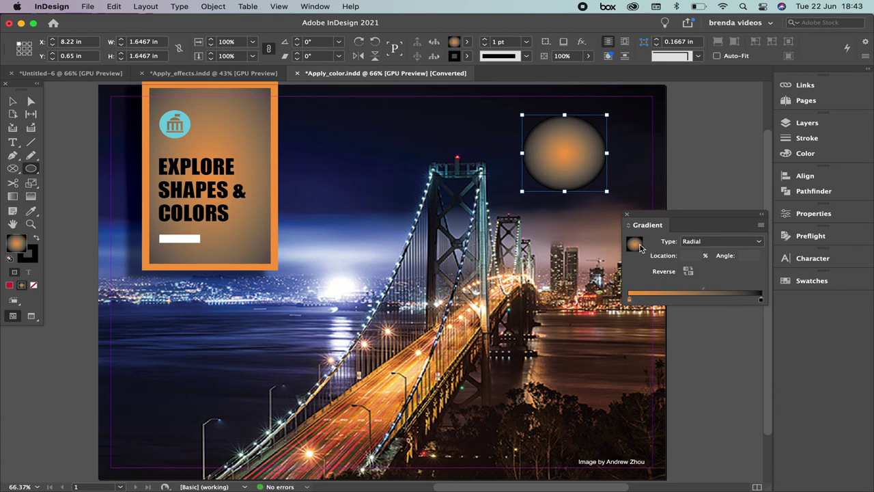
Apply a gradient feather to the new circle that fades diagonally from its upper right toward its lower left.
left_click(31, 198)
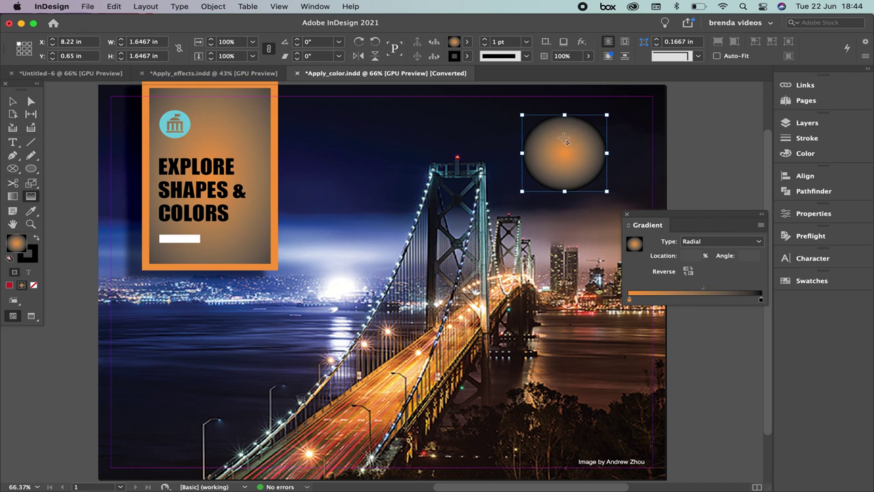
left_click_drag(578, 129, 542, 191)
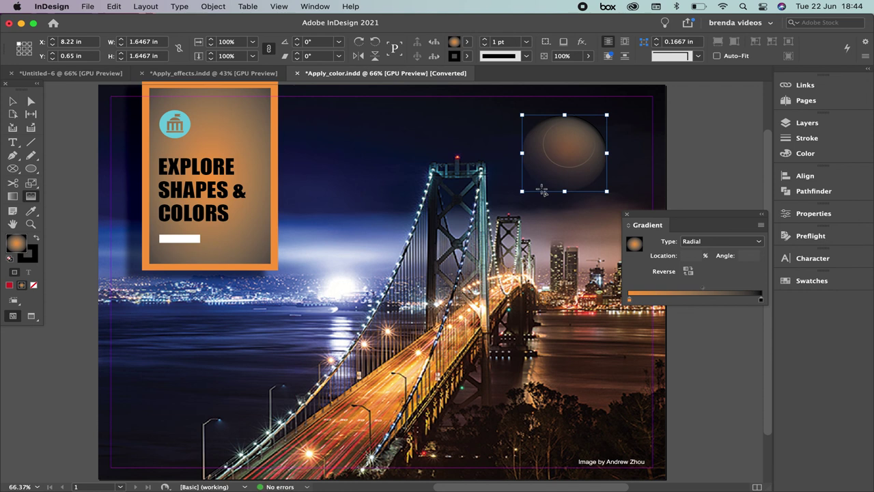
left_click(13, 101)
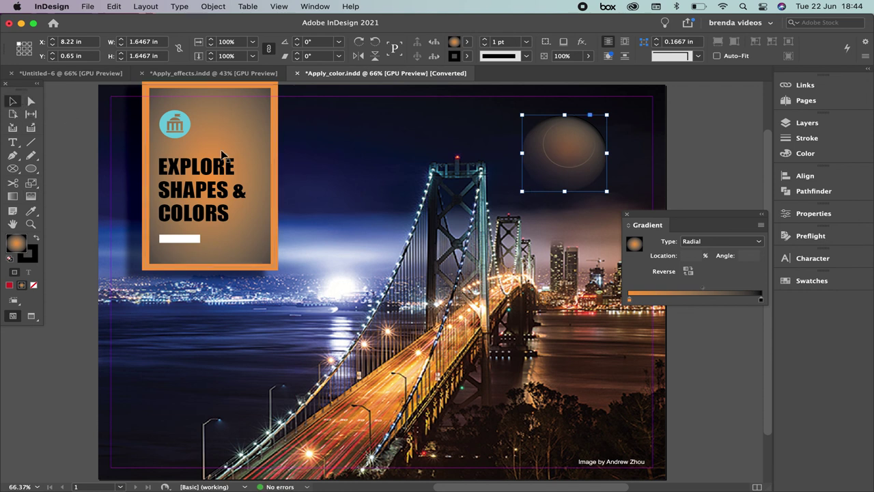
Delete the leftover unfilled circle in the sky and move the feathered circle beside the orange frame, at X 3.72 in, Y 2.4938 in.
left_click(563, 151)
left_click_drag(563, 152, 306, 239)
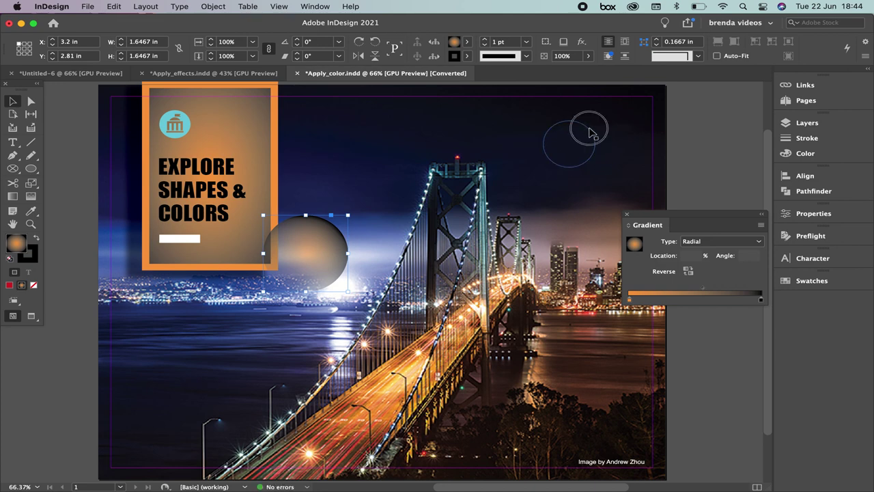
left_click(589, 130)
left_click(591, 134)
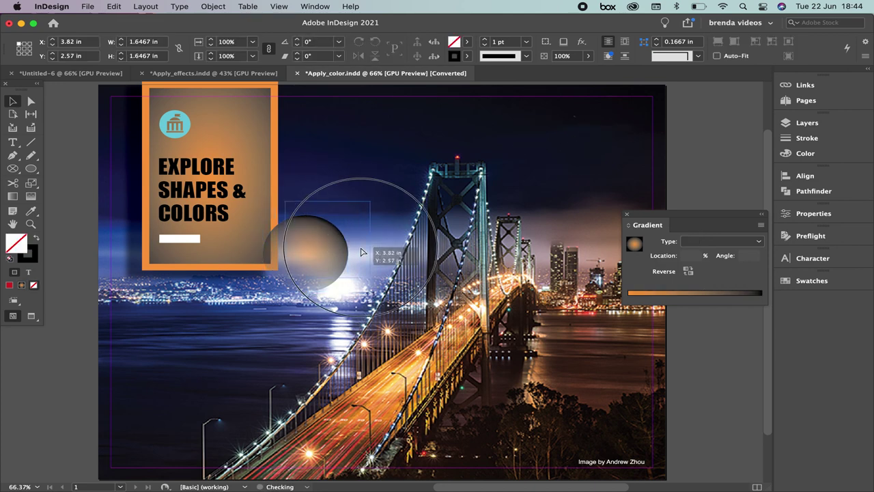
left_click_drag(315, 237, 336, 241)
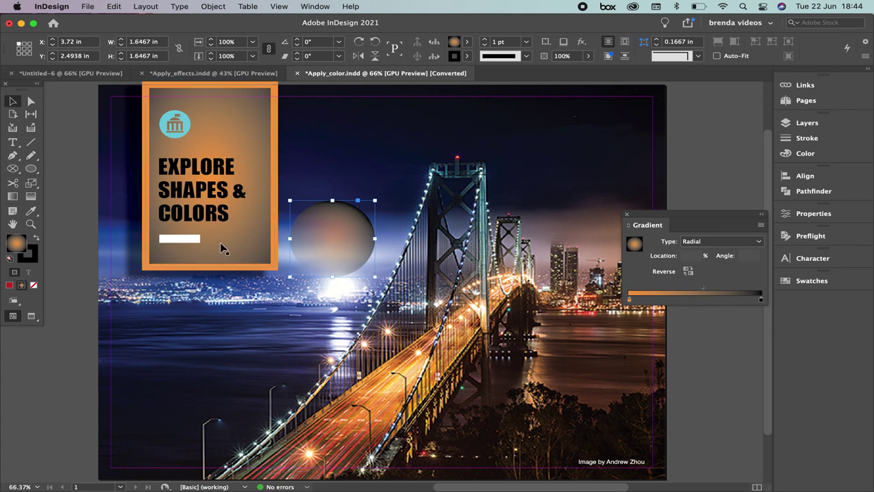
Redo the circle's gradient feather so its upper left side fades out, and move the circle down to X 3.7 in, Y 3.03 in.
left_click(31, 196)
mouse_move(343, 222)
left_mouse_down()
mouse_move(314, 260)
mouse_move(358, 212)
mouse_move(301, 284)
mouse_move(327, 264)
mouse_move(338, 233)
mouse_move(318, 221)
left_mouse_up()
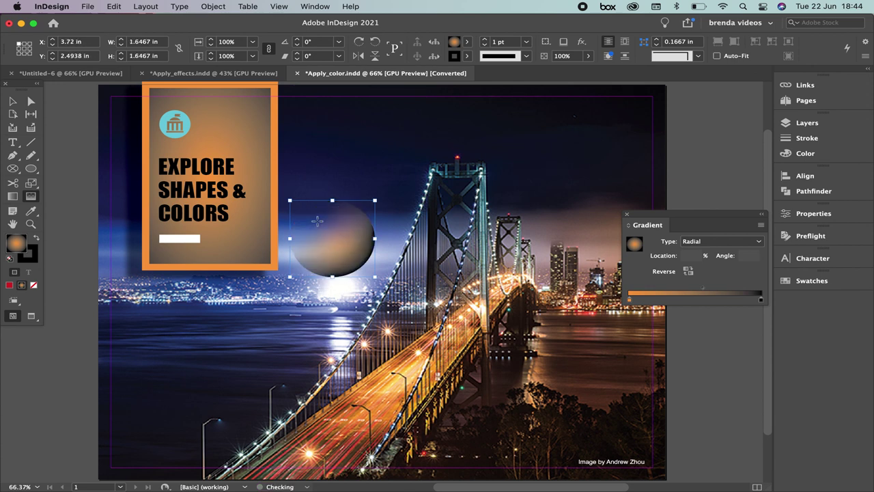
left_click(13, 101)
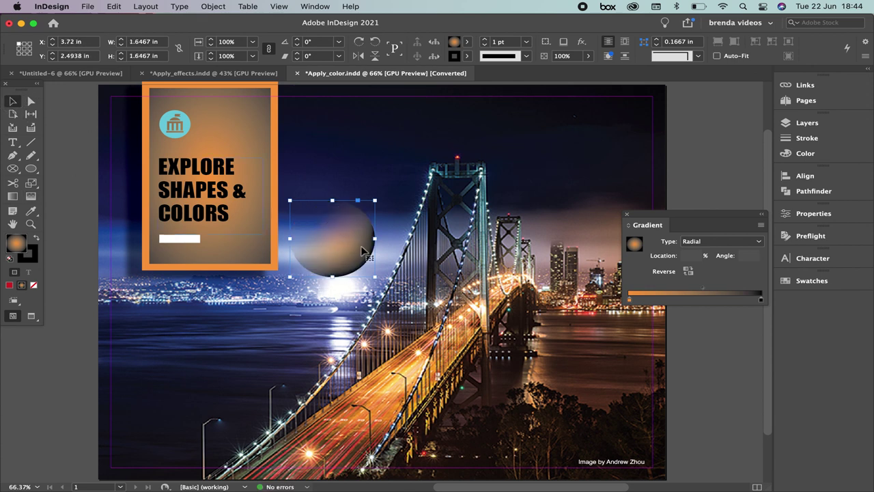
left_click_drag(345, 246, 348, 268)
Recolor the inner stop of the circle's radial gradient, trying C=100 M=0 Y=0 K=0 first and settling on C=100 M=90 Y=10 K=0.
left_click(823, 281)
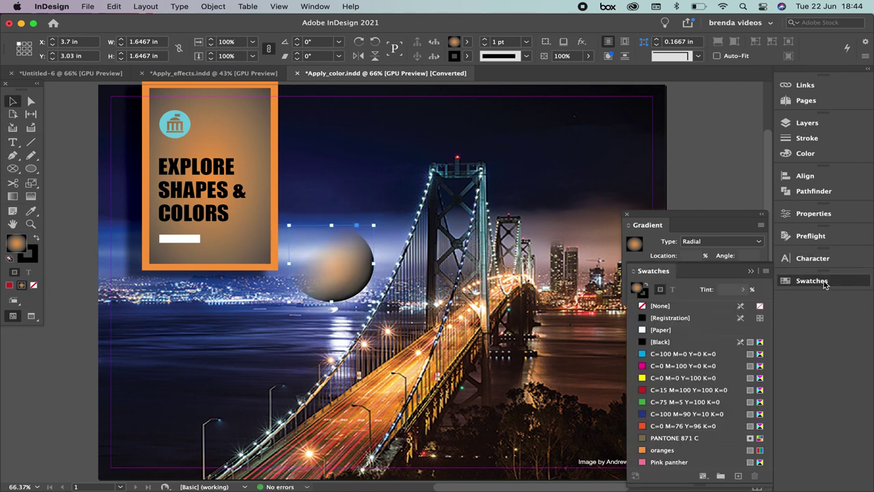
left_click_drag(672, 272, 460, 212)
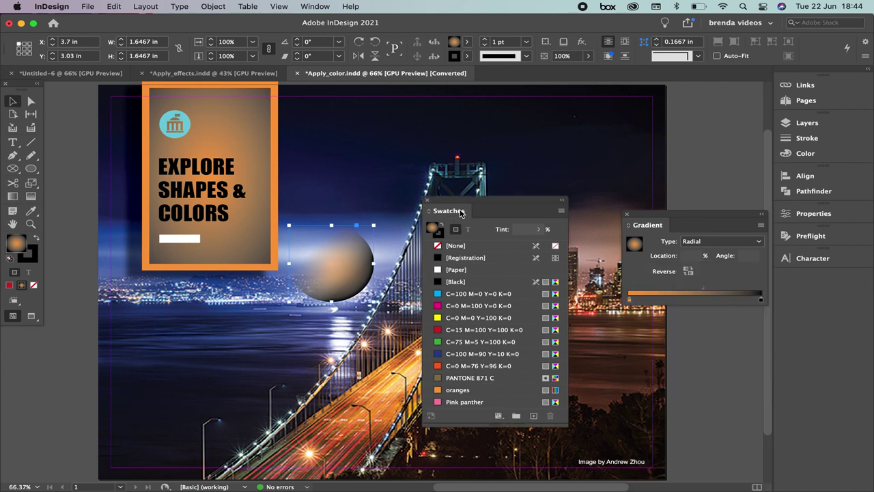
left_click_drag(438, 296, 631, 300)
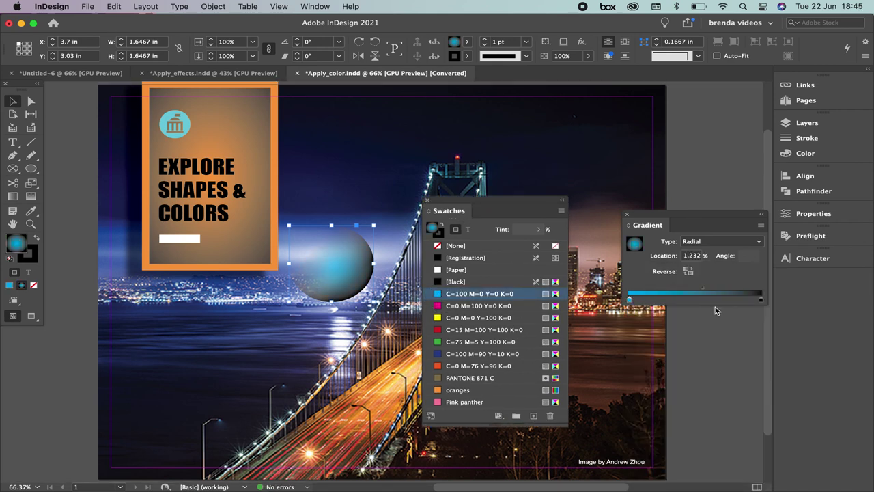
left_click_drag(439, 360, 633, 304)
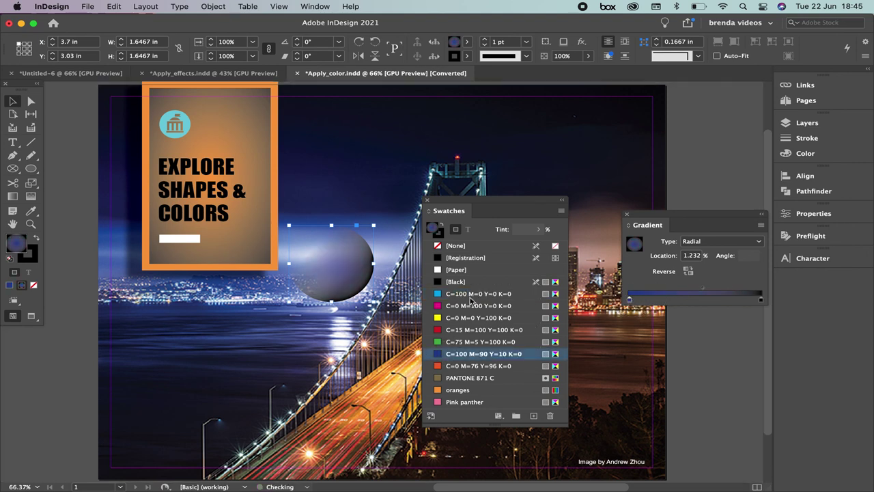
Move the circle to X 4.04 in, Y 2.89 in, and dock the Swatches and Gradient panels.
left_click_drag(337, 269, 355, 261)
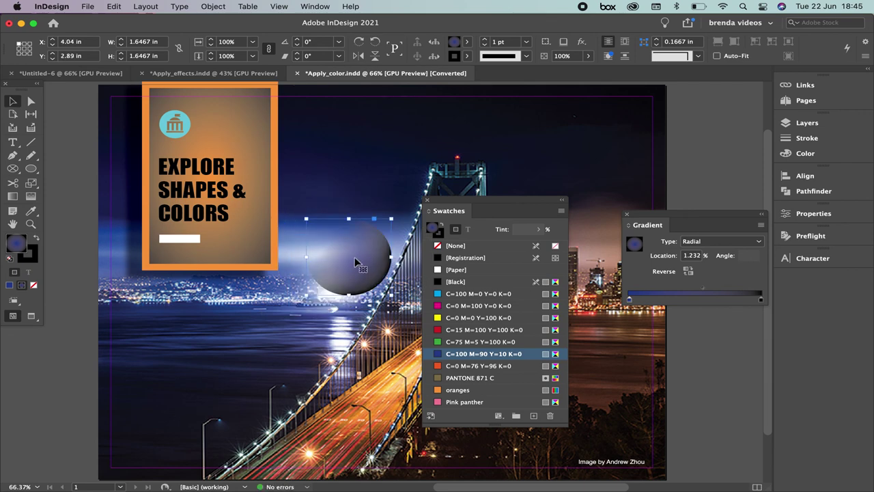
left_click_drag(508, 207, 824, 273)
left_click_drag(654, 219, 802, 299)
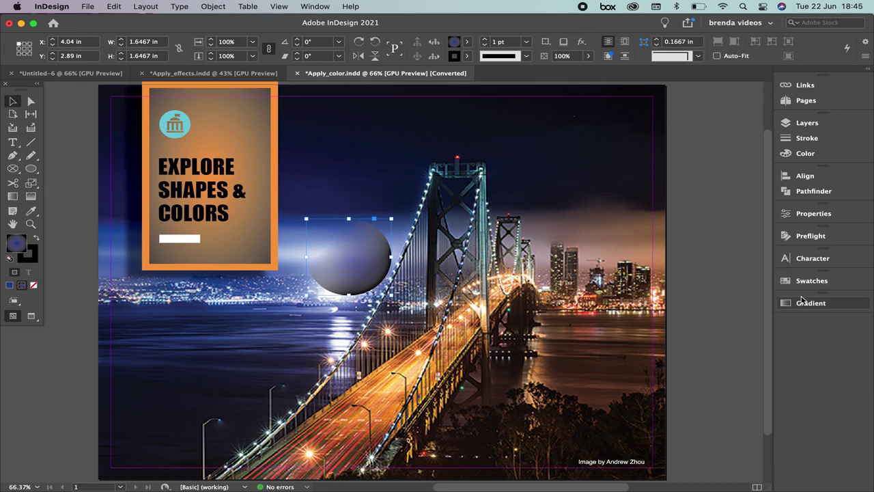